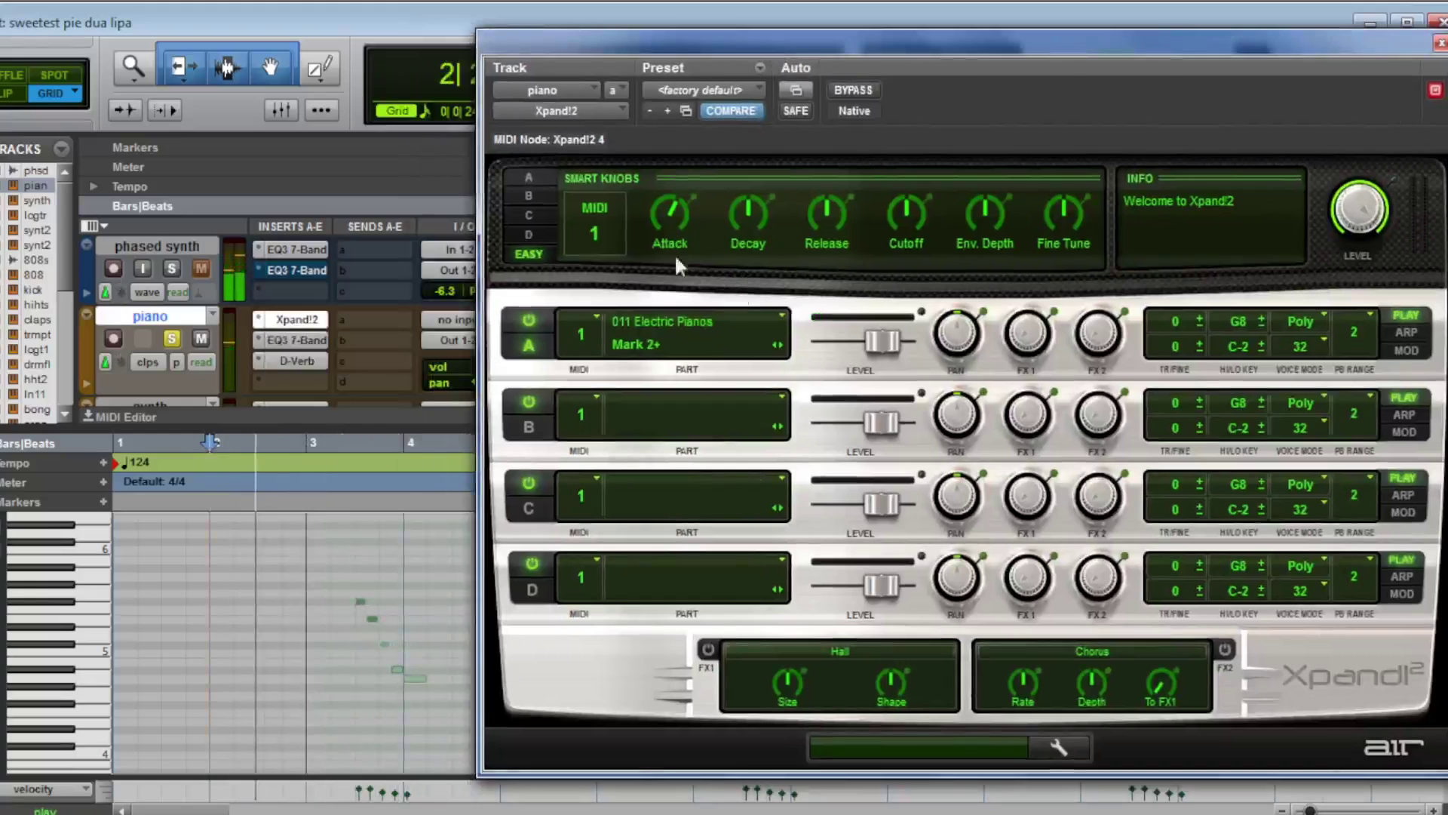
- Examine the piano track's Xpand!2 part A smart knobs and its EQ3 7-Band settings during playback
click(549, 174)
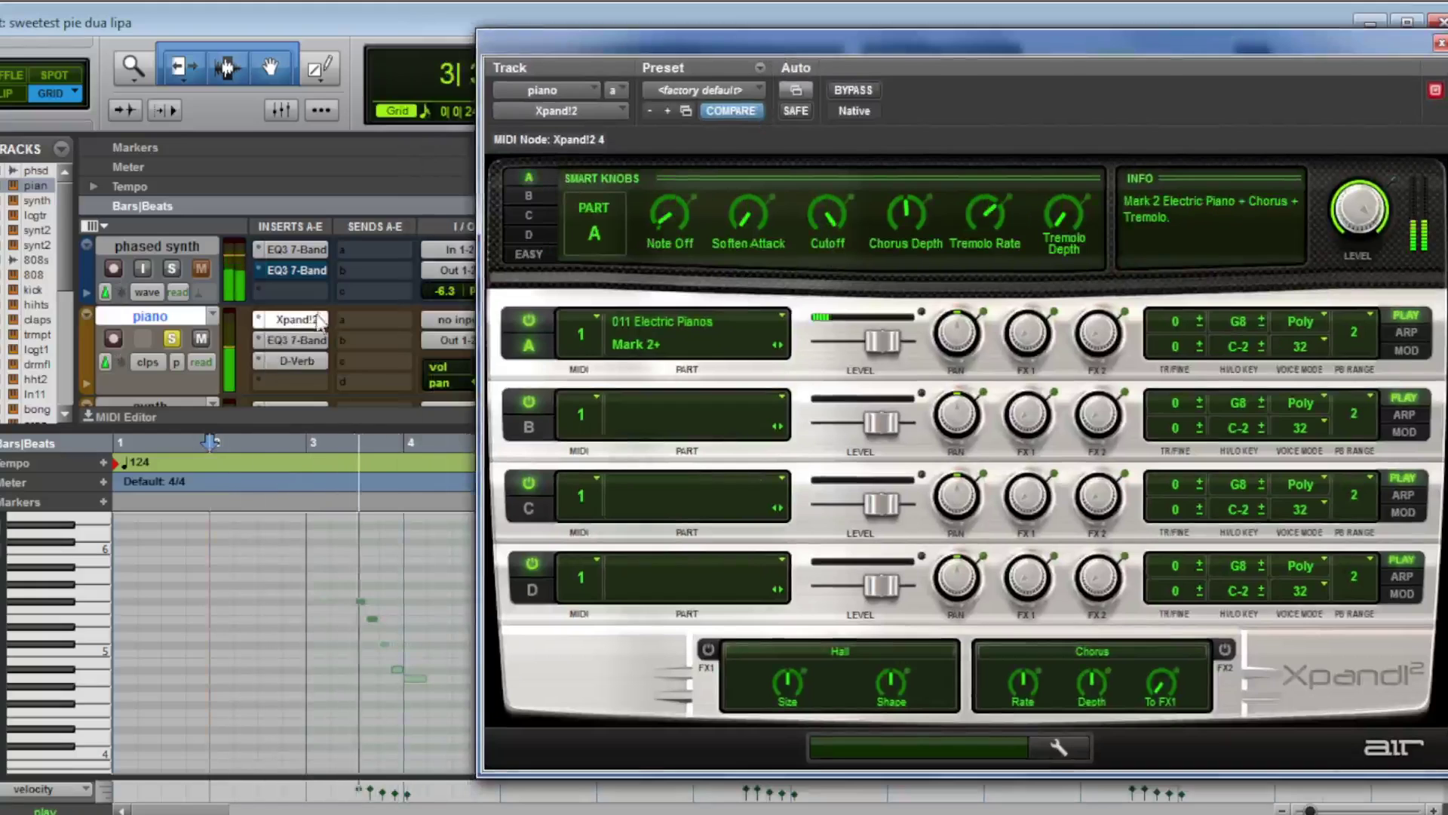
click(309, 341)
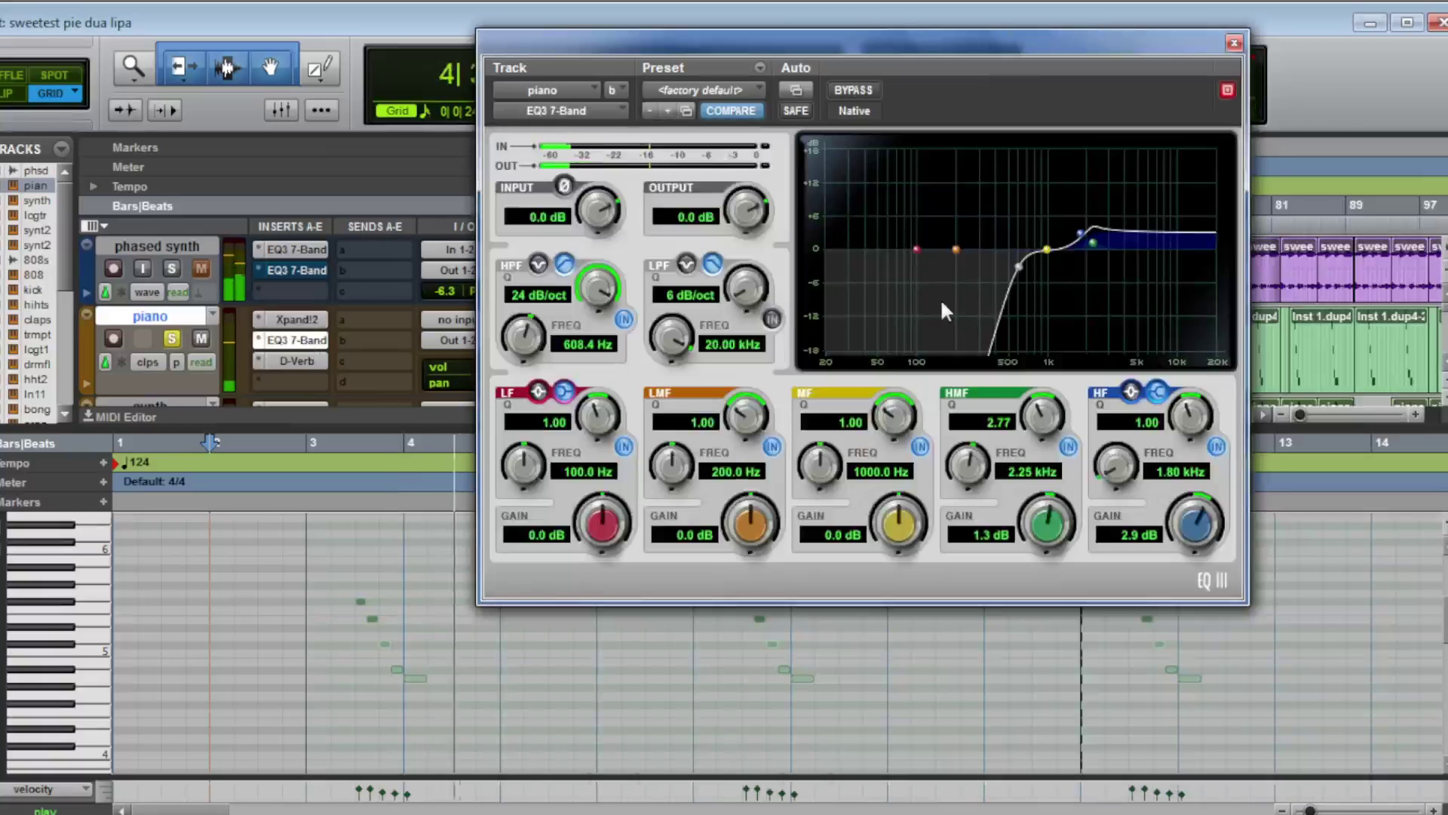
- Review the synth track's Xpand!2 part A, EQ3 7-Band and D-Verb settings, closing the plug-in window at the end
click(37, 200)
click(318, 251)
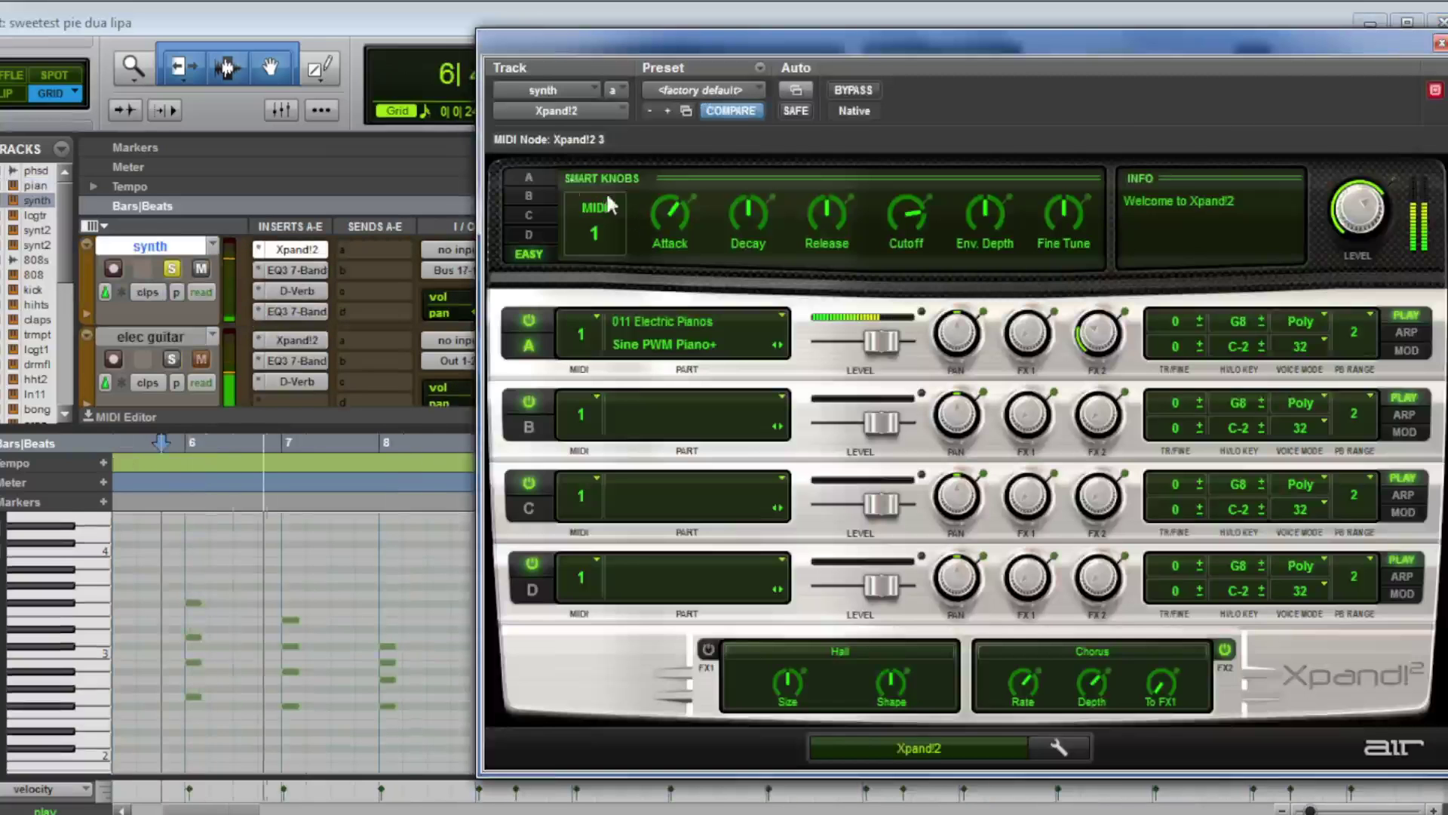
click(535, 178)
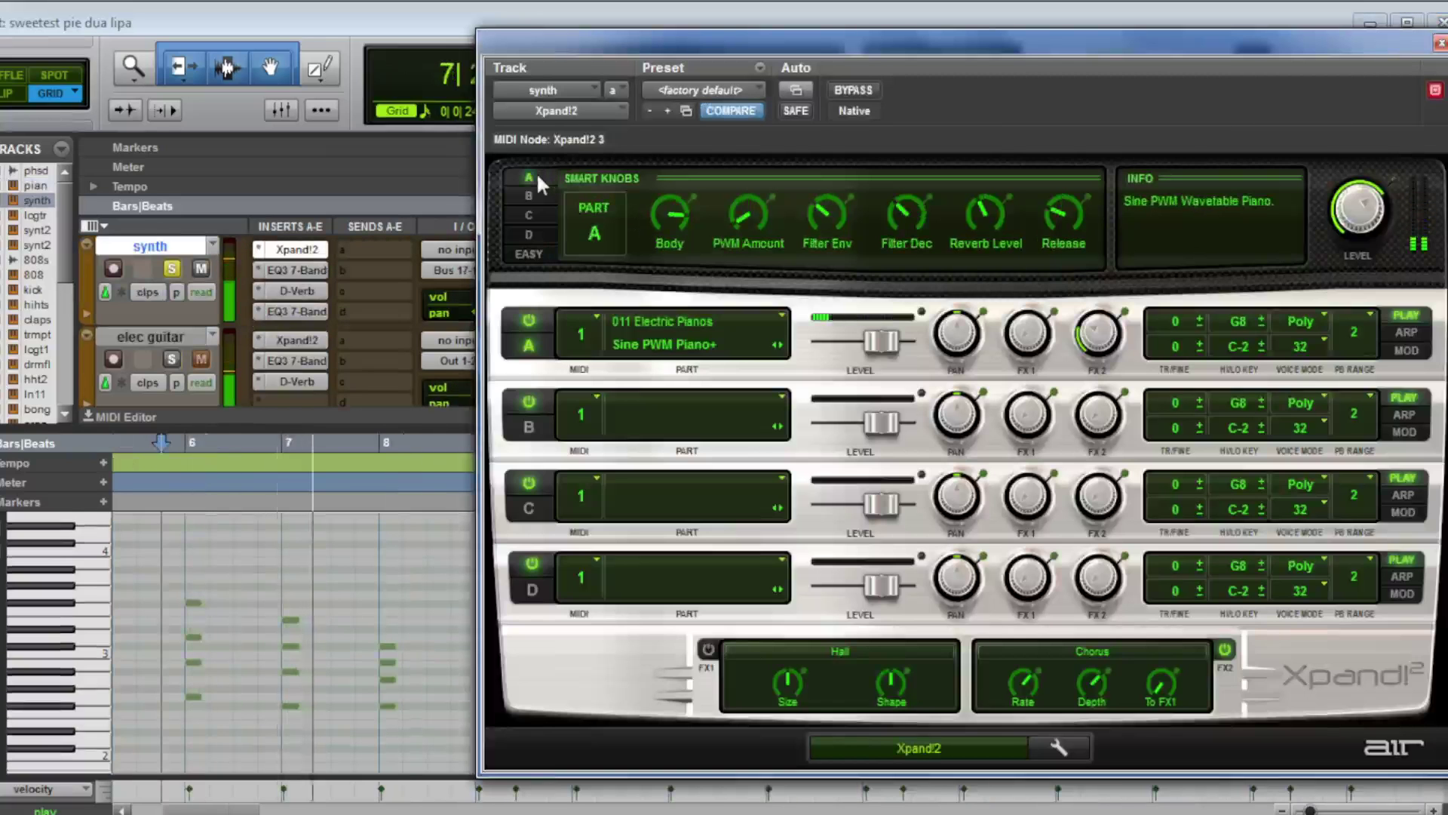
click(292, 268)
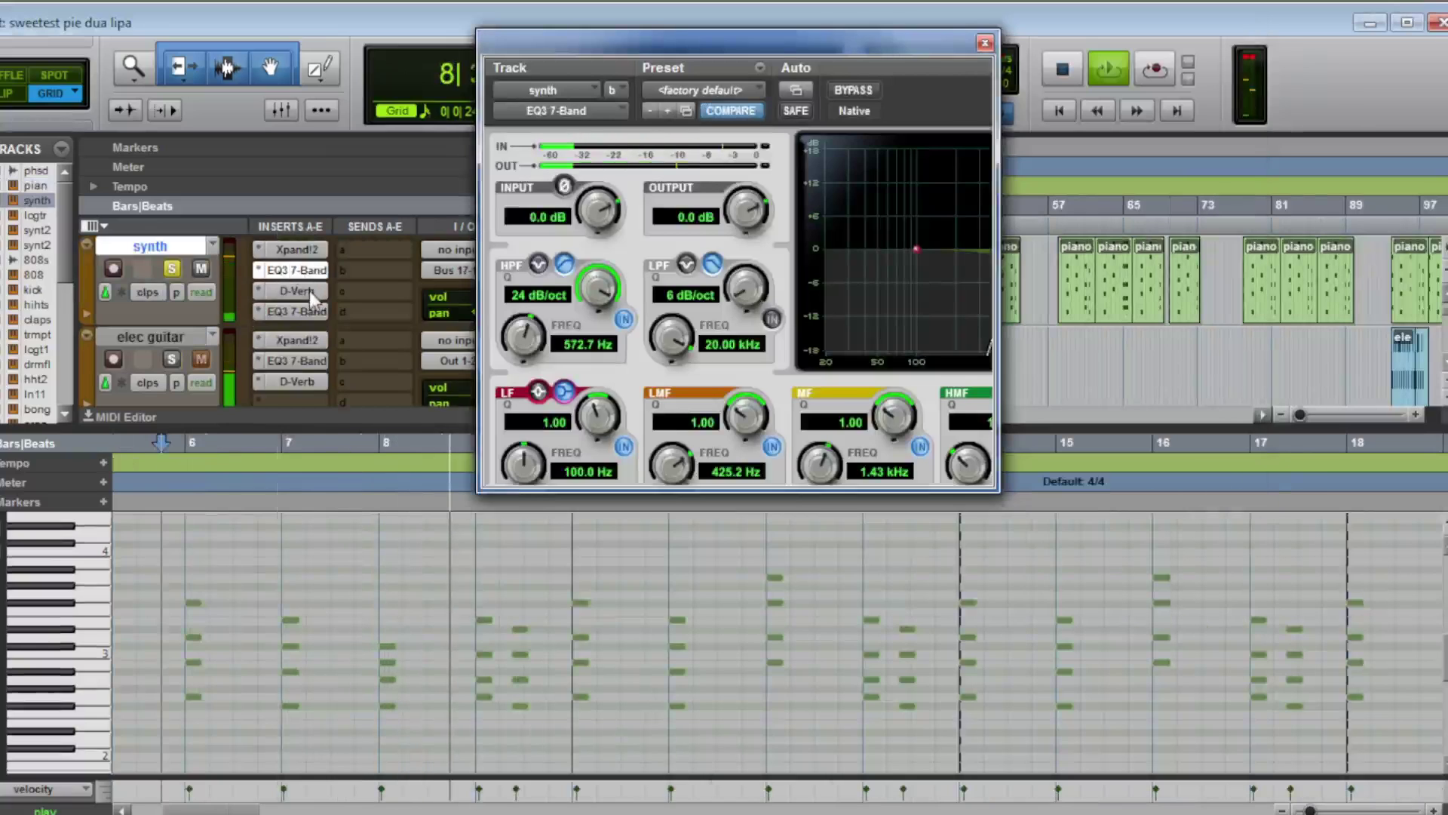
click(312, 294)
click(985, 43)
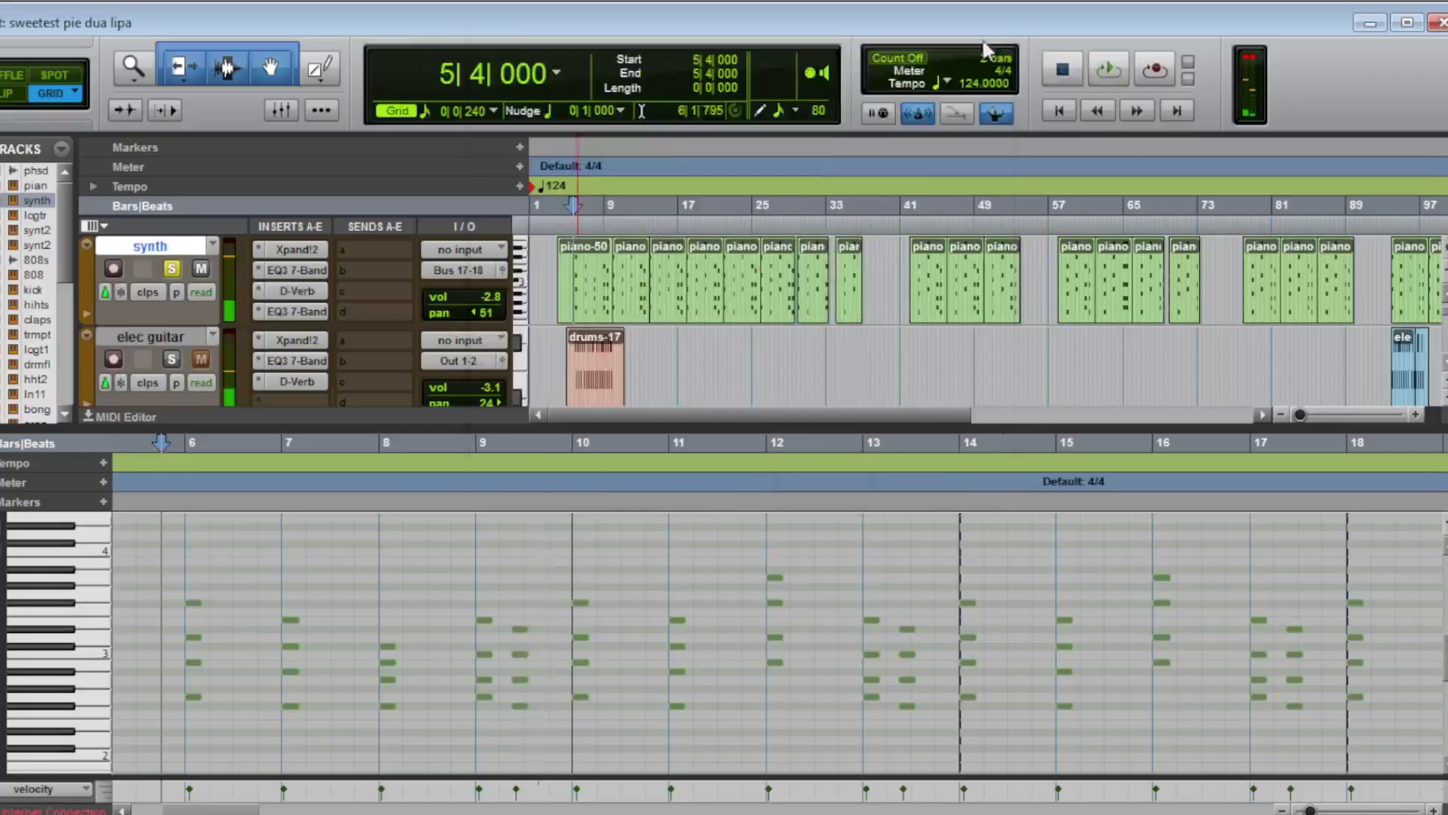
- Review the elec guitar track's Xpand!2 part A and EQ3 7-Band settings, then stop playback and close the plug-in
click(297, 340)
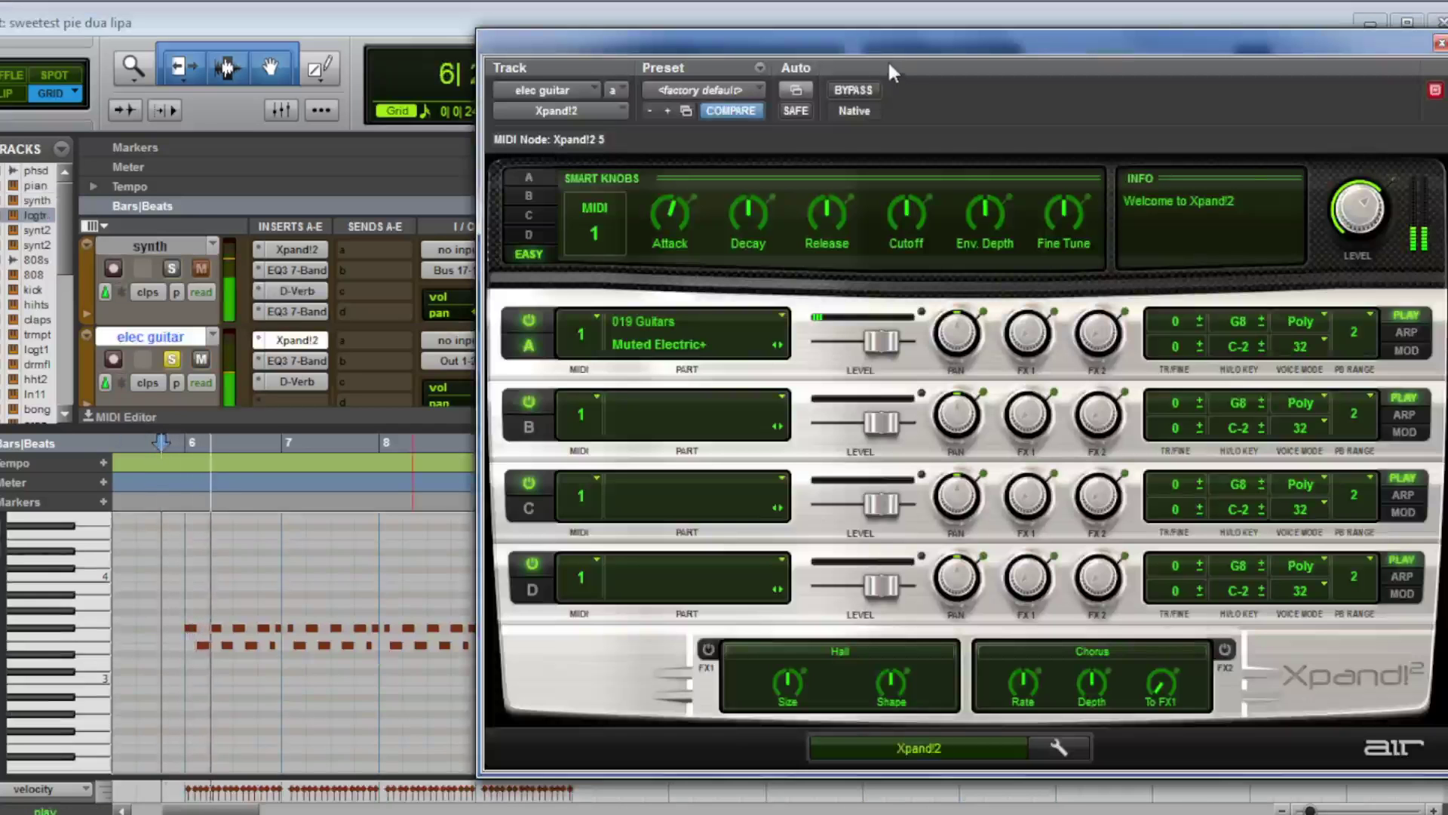
drag(887, 43, 921, 40)
click(585, 171)
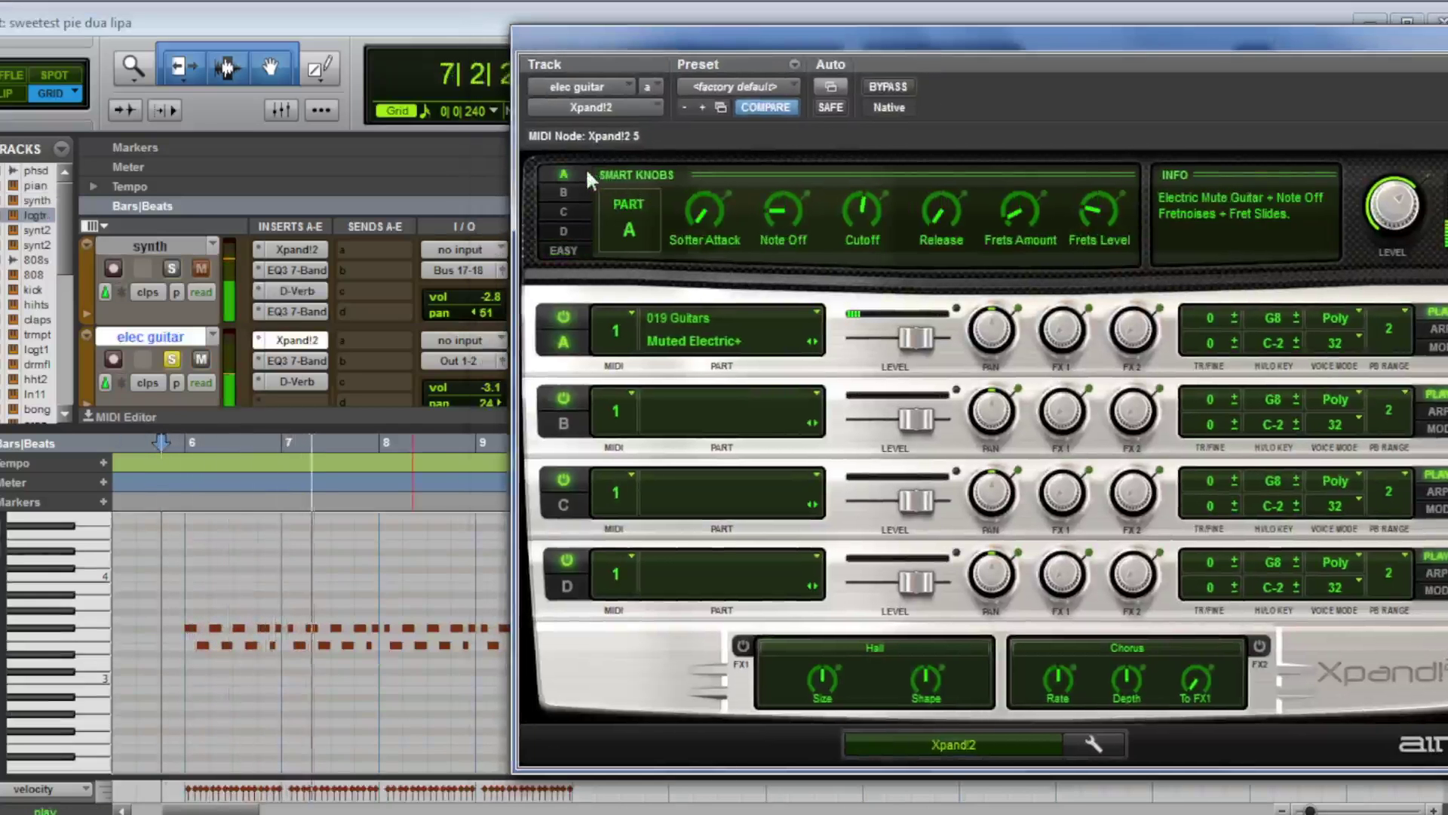
click(312, 361)
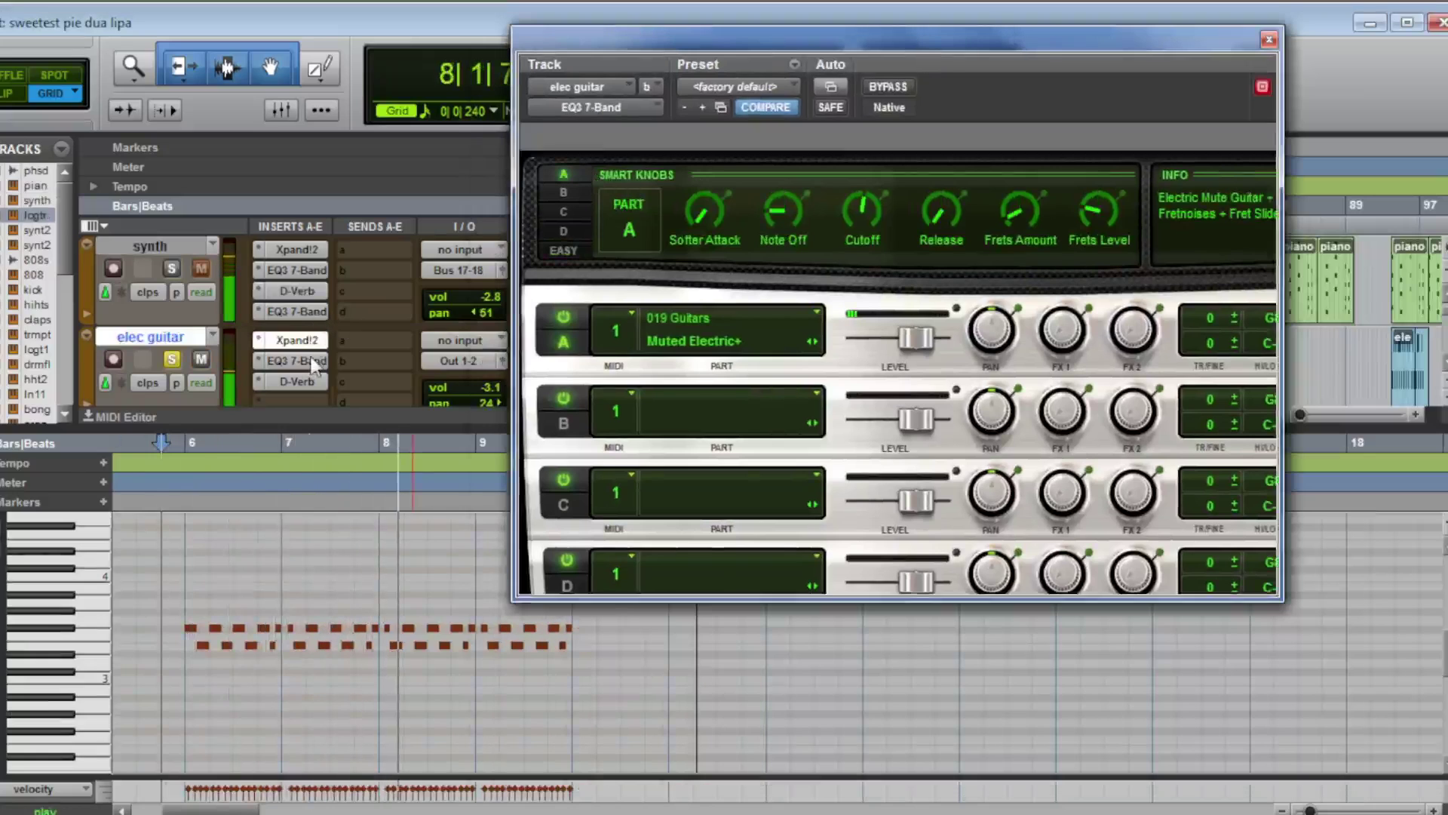
key(space)
click(1272, 38)
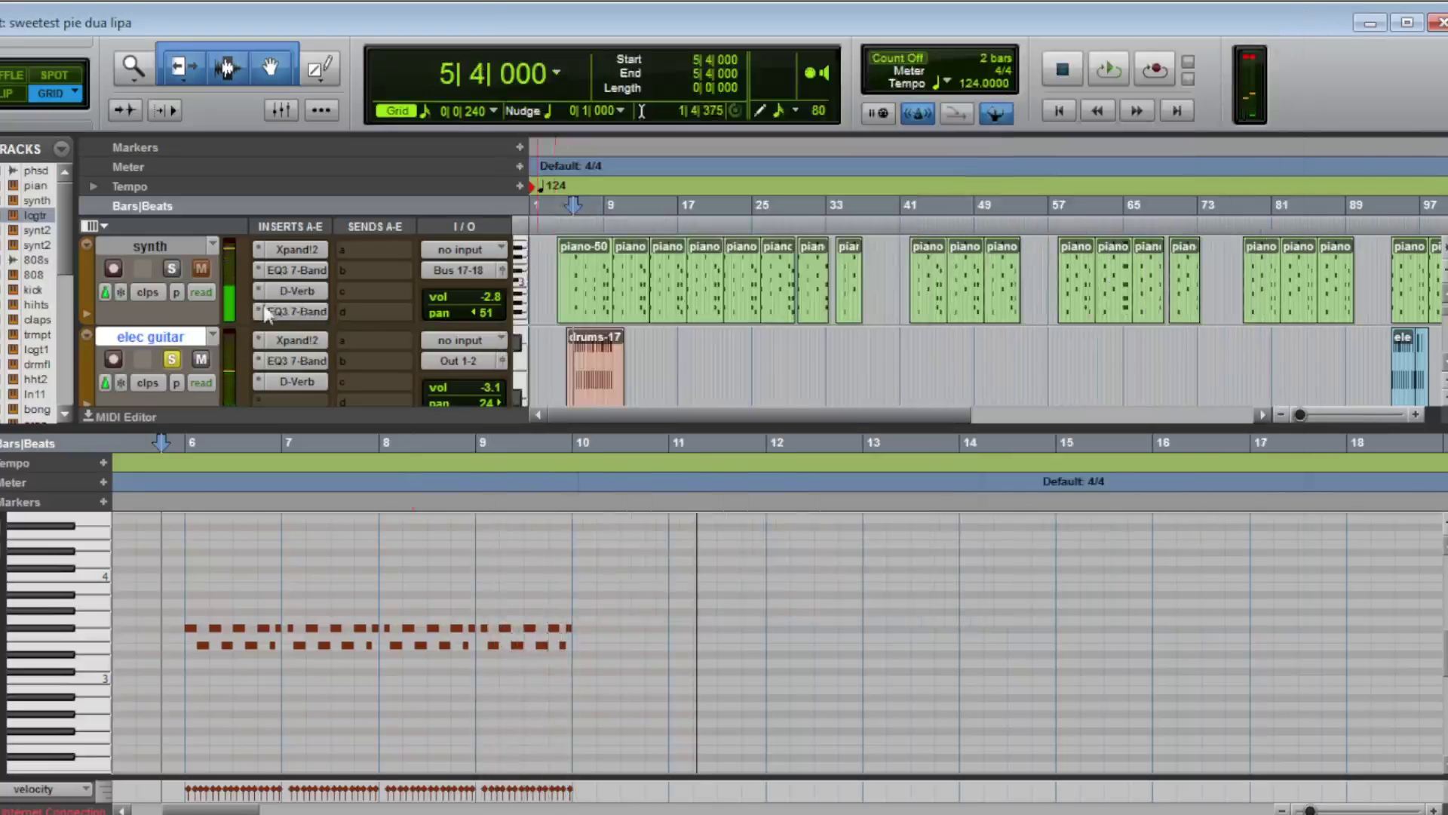
- Play the soloed synth2 tracks from bar 10 and inspect synth2's Xpand!2, EQ3 7-Band and D-Verb settings
key(space)
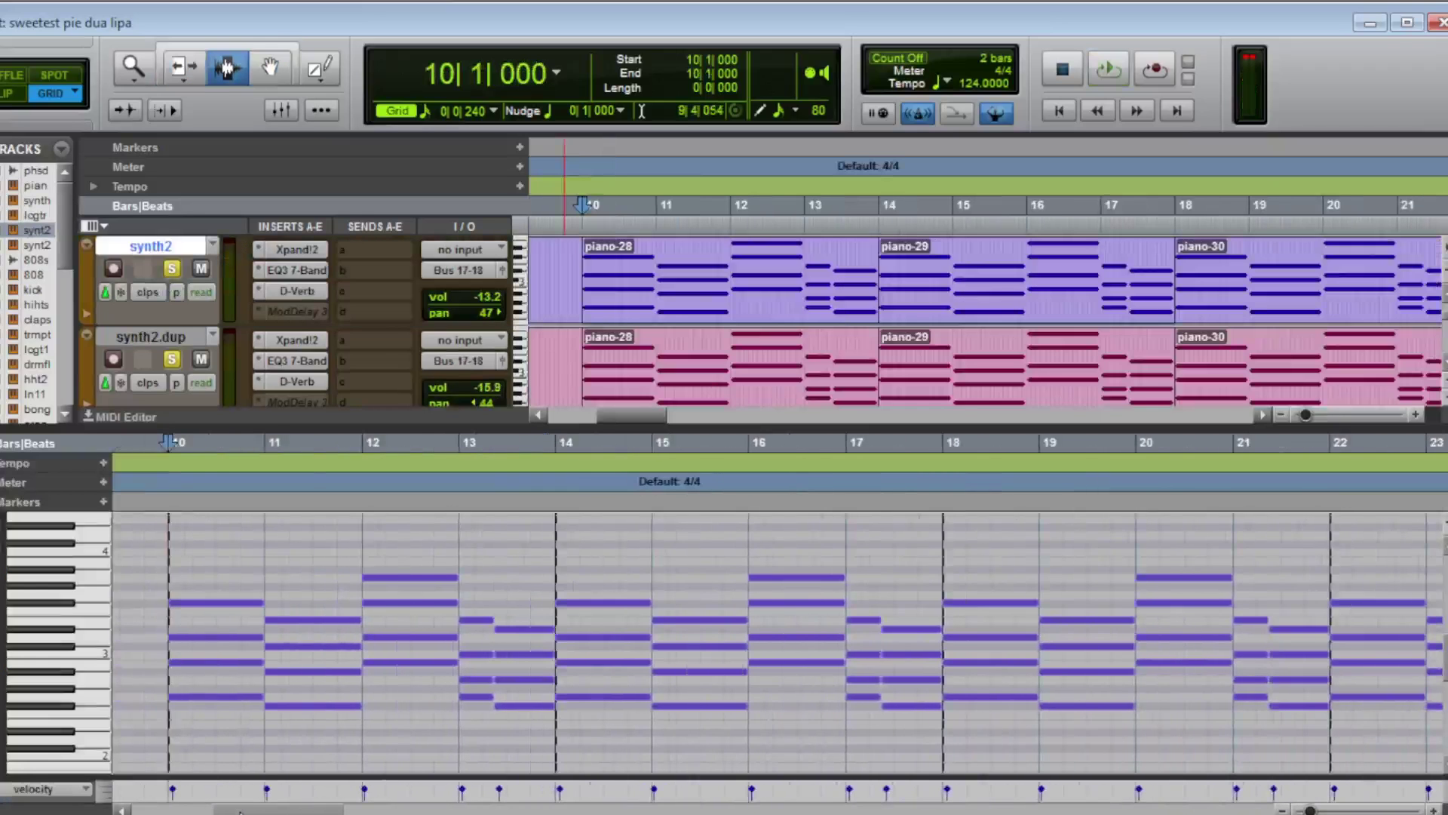
key(space)
click(315, 245)
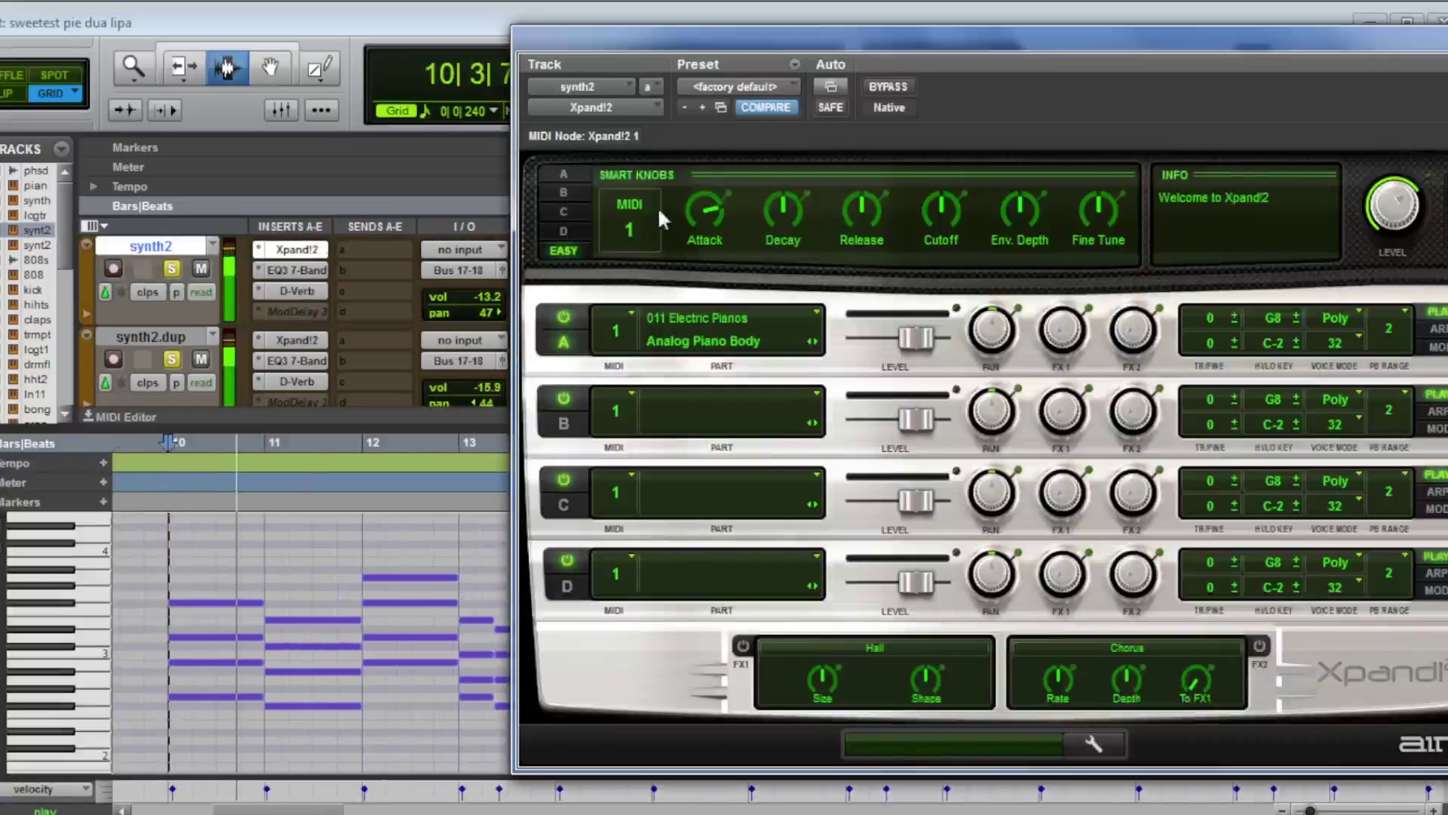
click(285, 270)
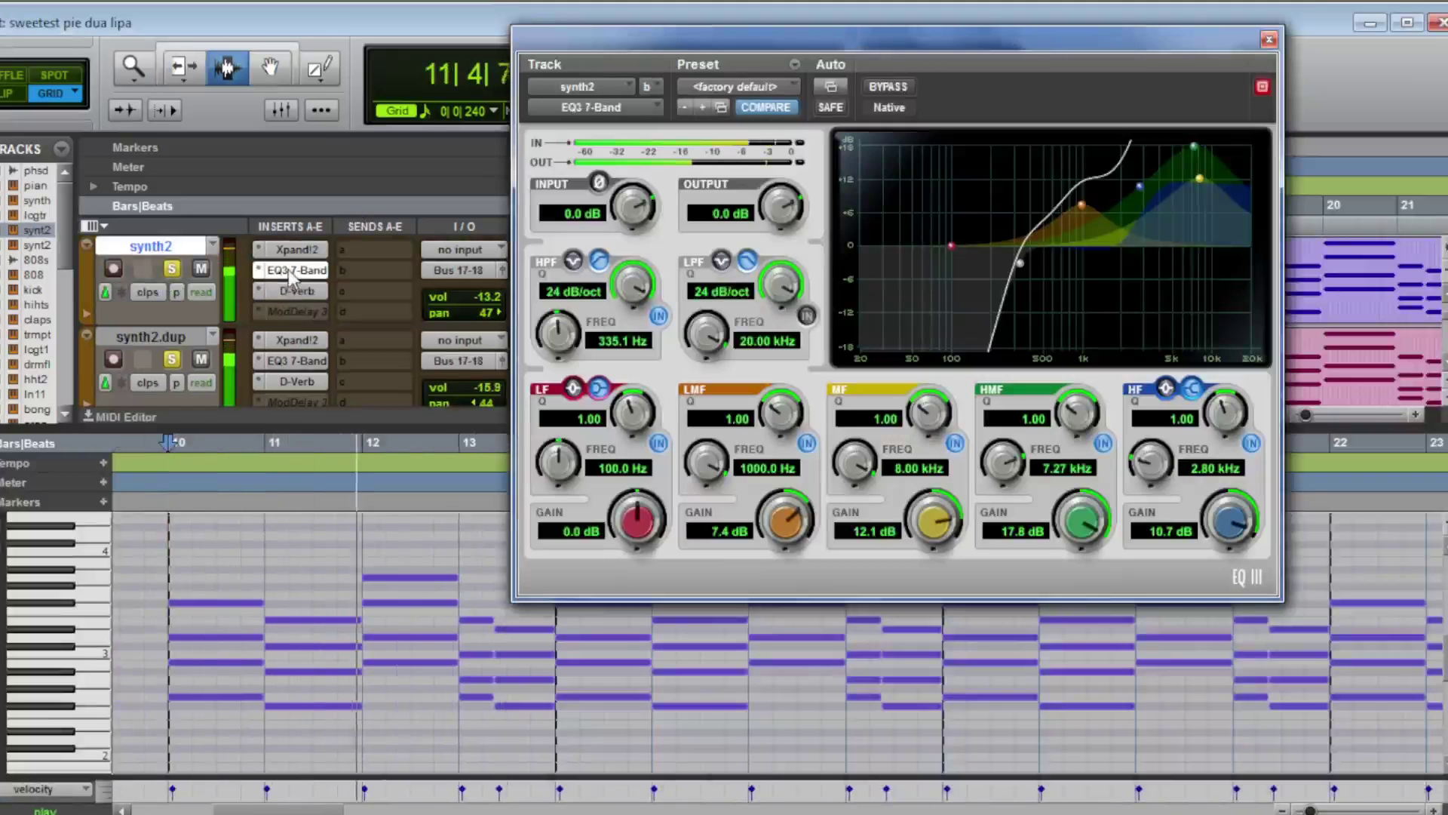
click(309, 292)
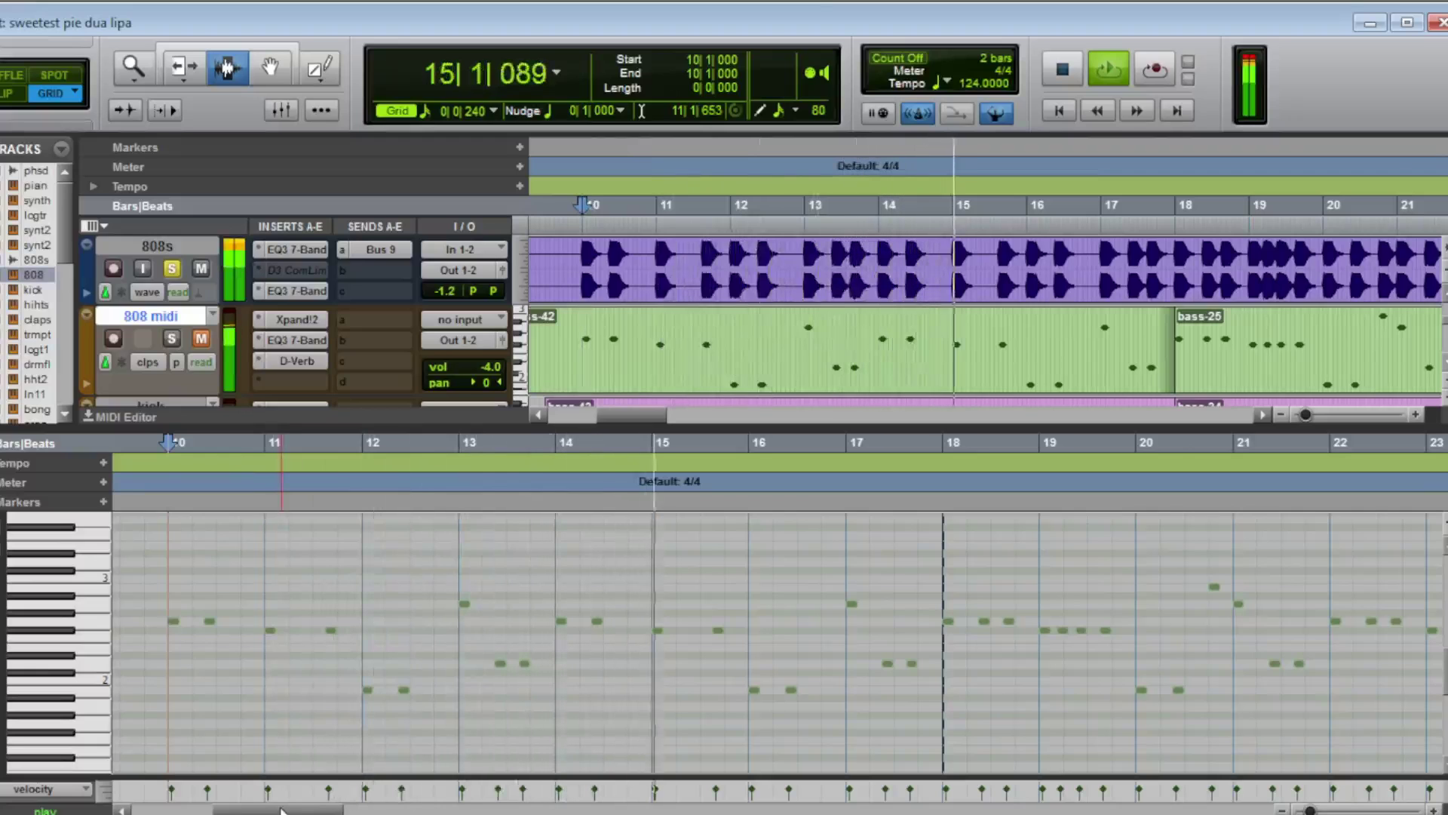
- Stop the 808s playback, move on to the kick track and play its MIDI part from bar 10
key(space)
key(semicolon)
key(space)
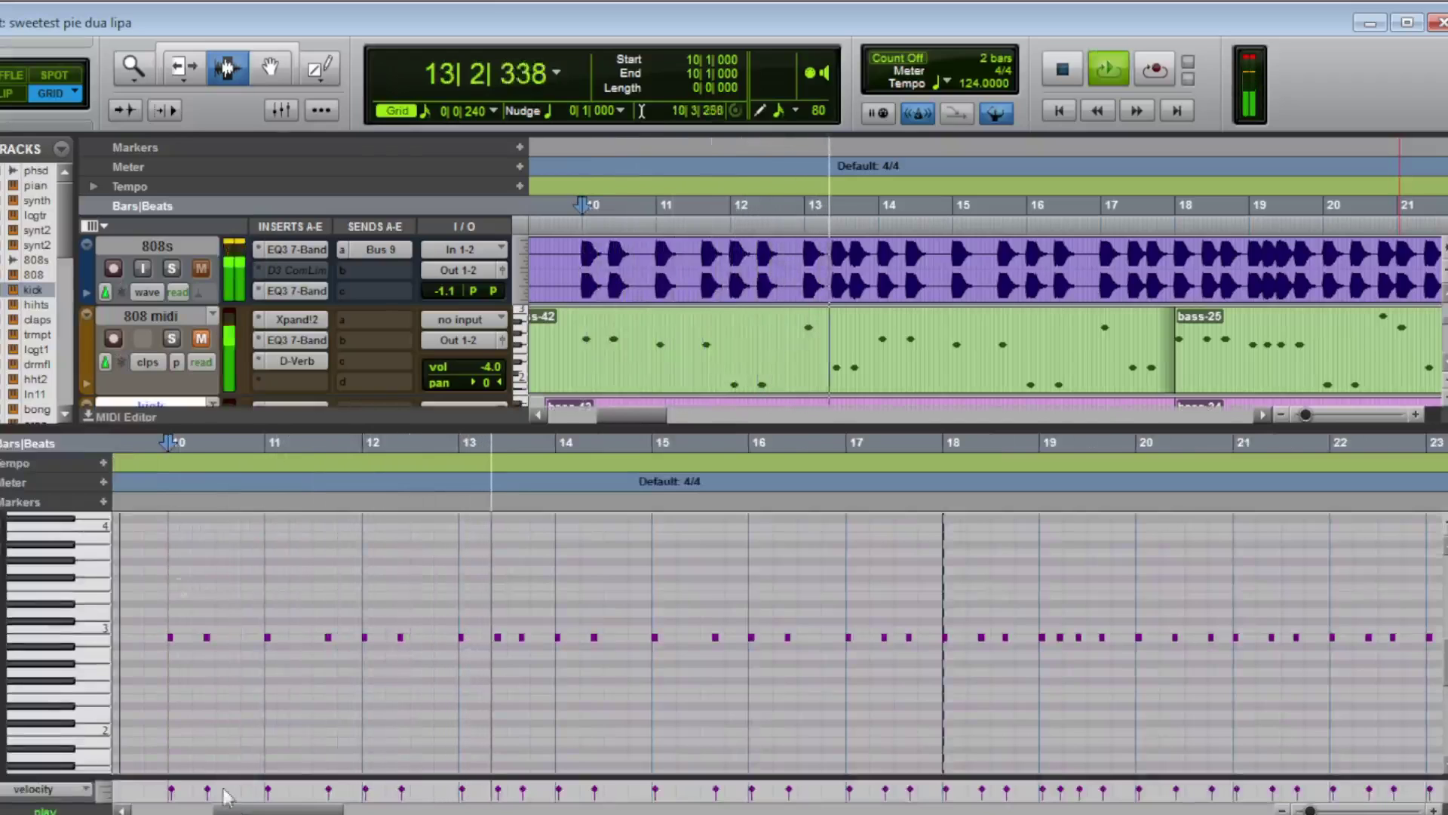
- Collapse the MIDI editor, go to the hi hats track among the drum tracks and stop playback
click(167, 417)
click(183, 499)
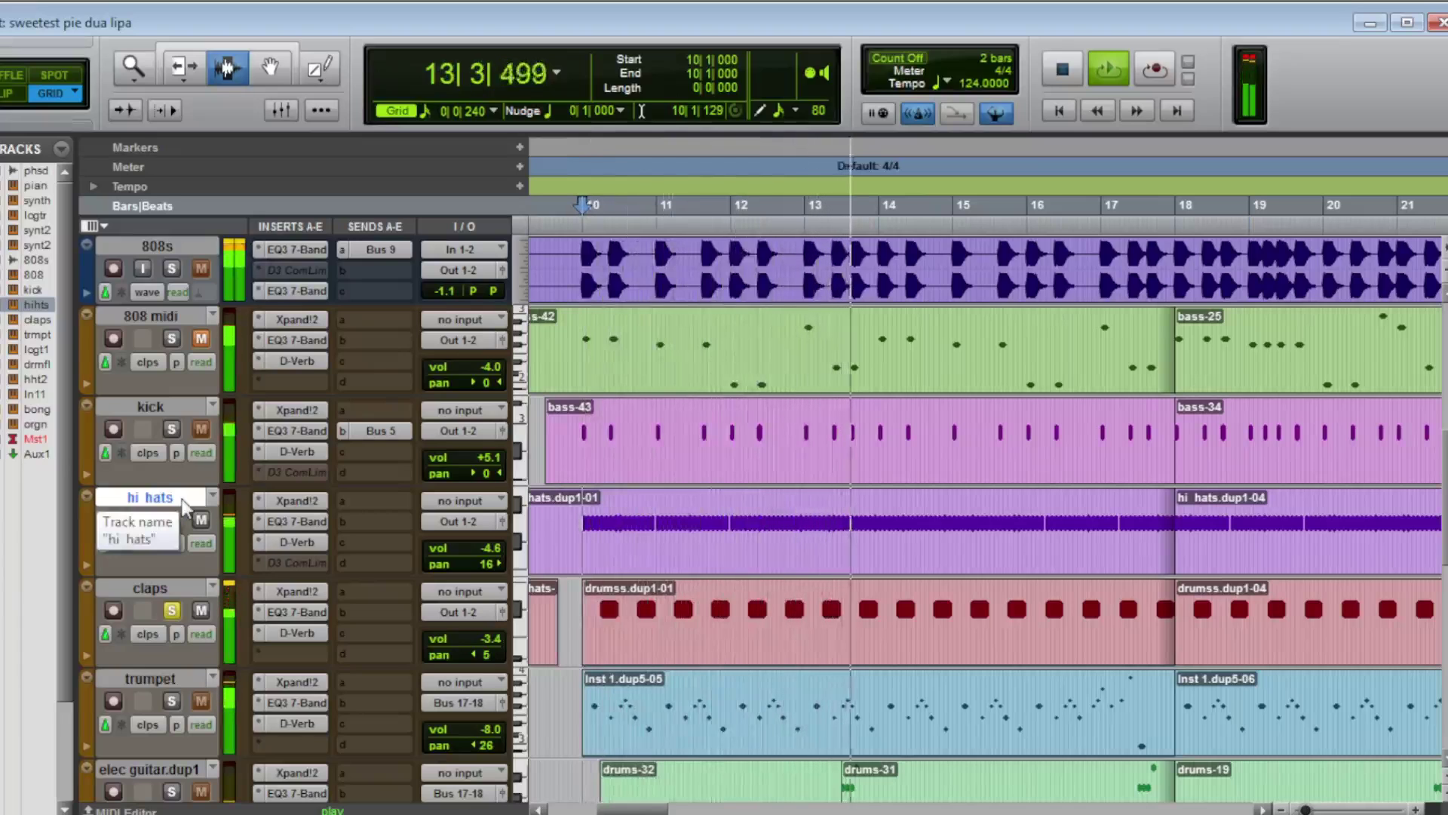
key(space)
- Play the trumpet track with its MIDI notes shown and review its Xpand!2 part A, EQ3 7-Band and D-Verb settings
click(150, 678)
click(125, 811)
key(space)
click(306, 248)
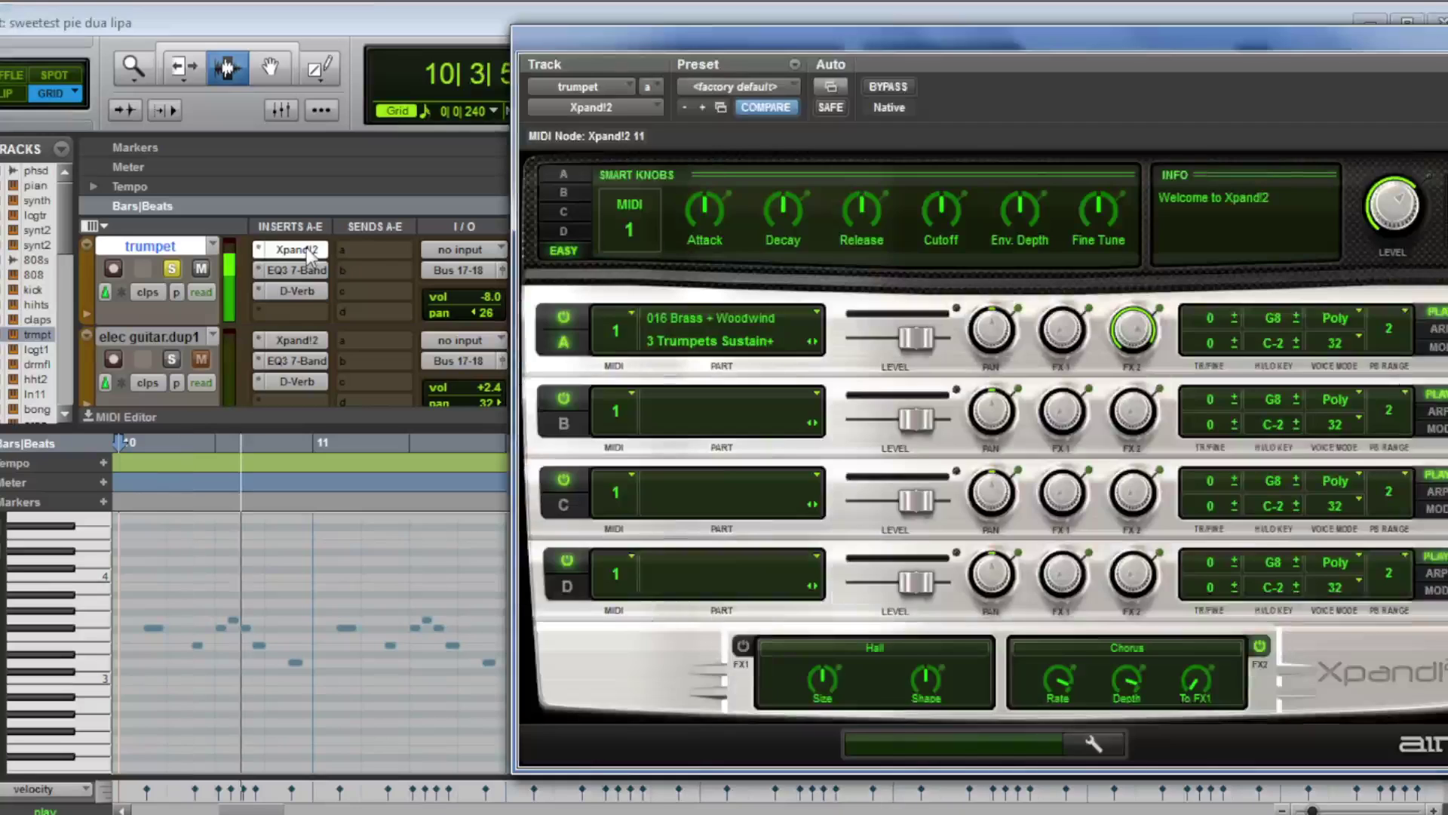
click(564, 174)
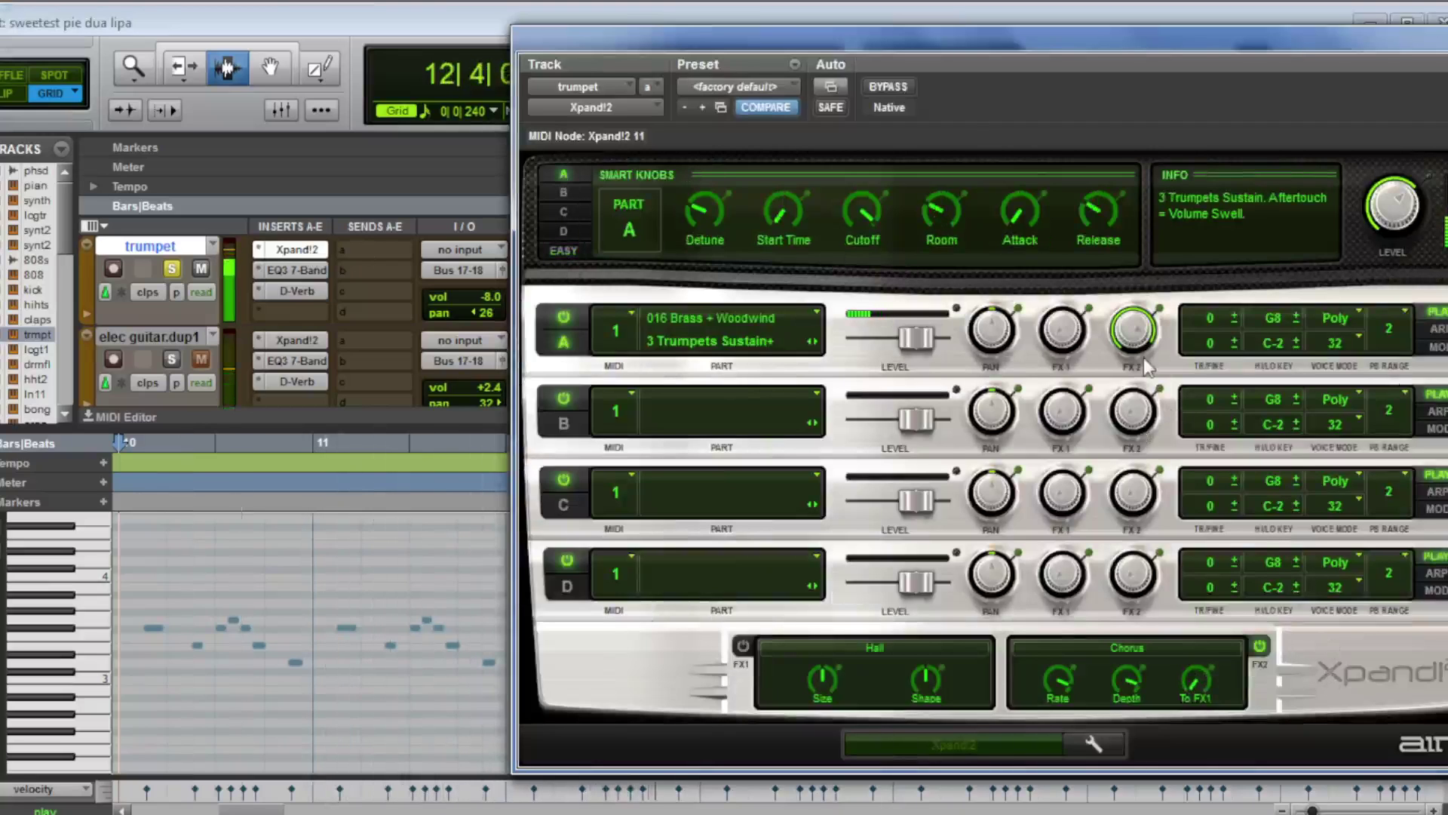
click(285, 270)
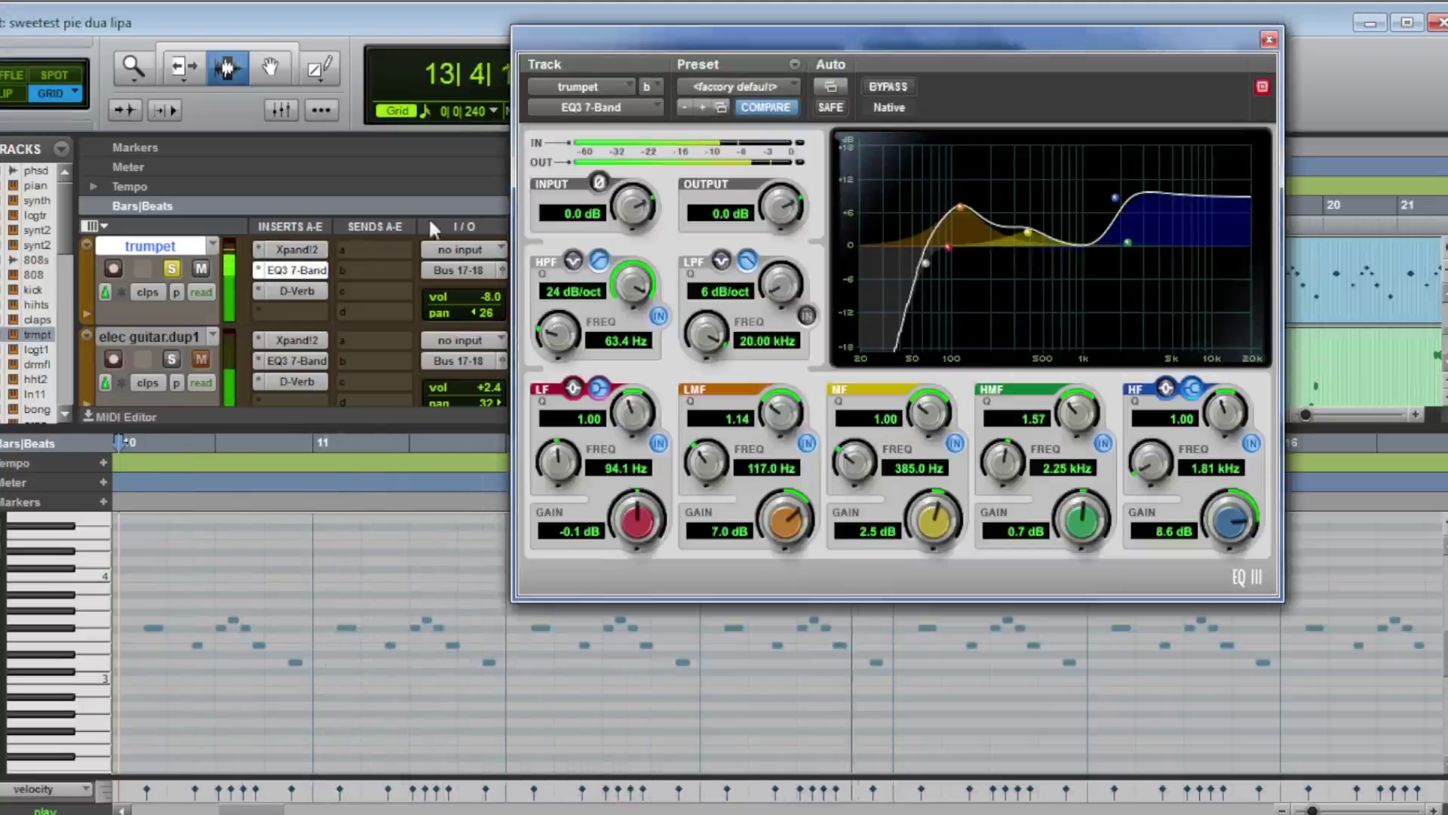
click(310, 292)
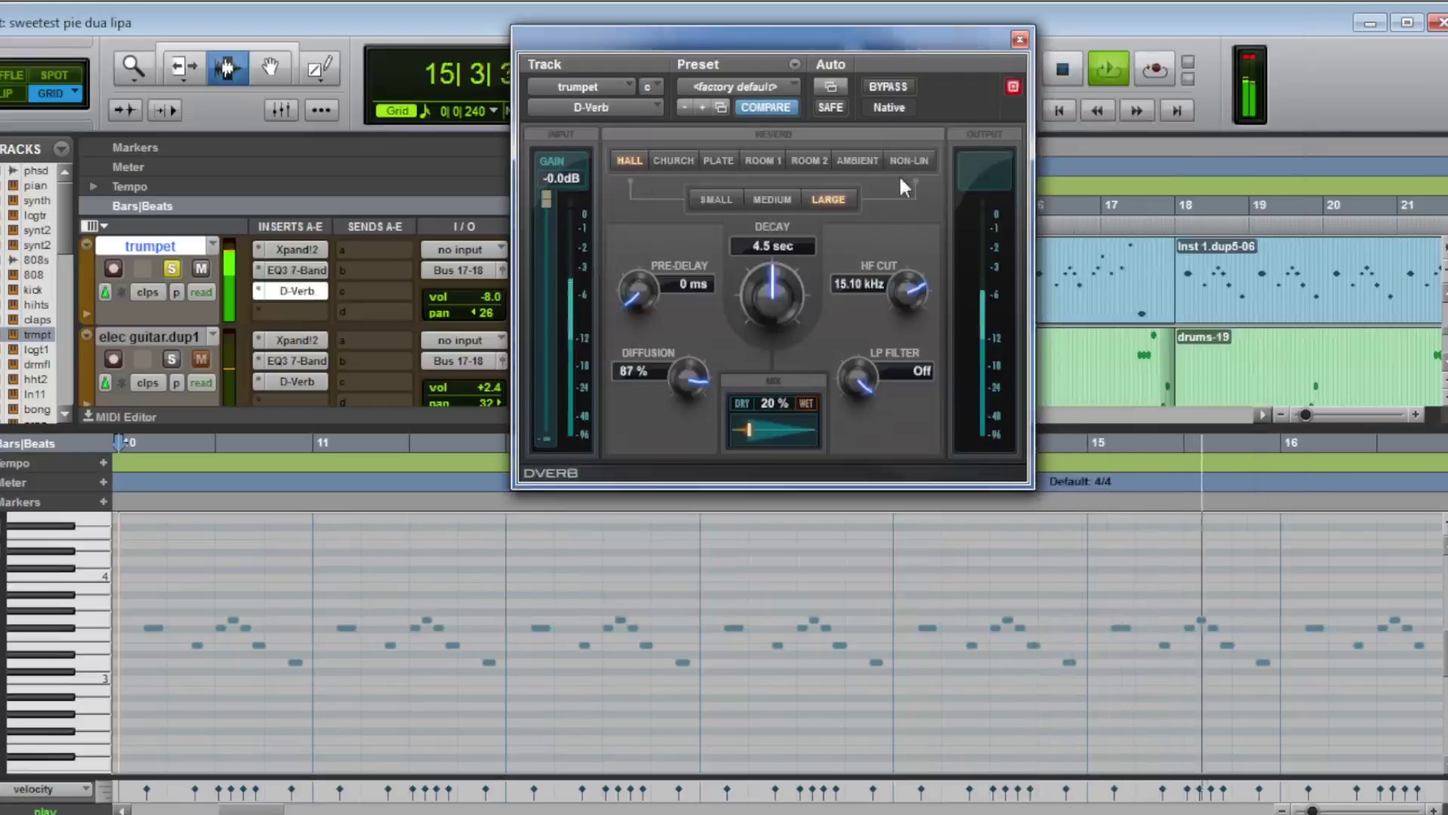
click(1020, 39)
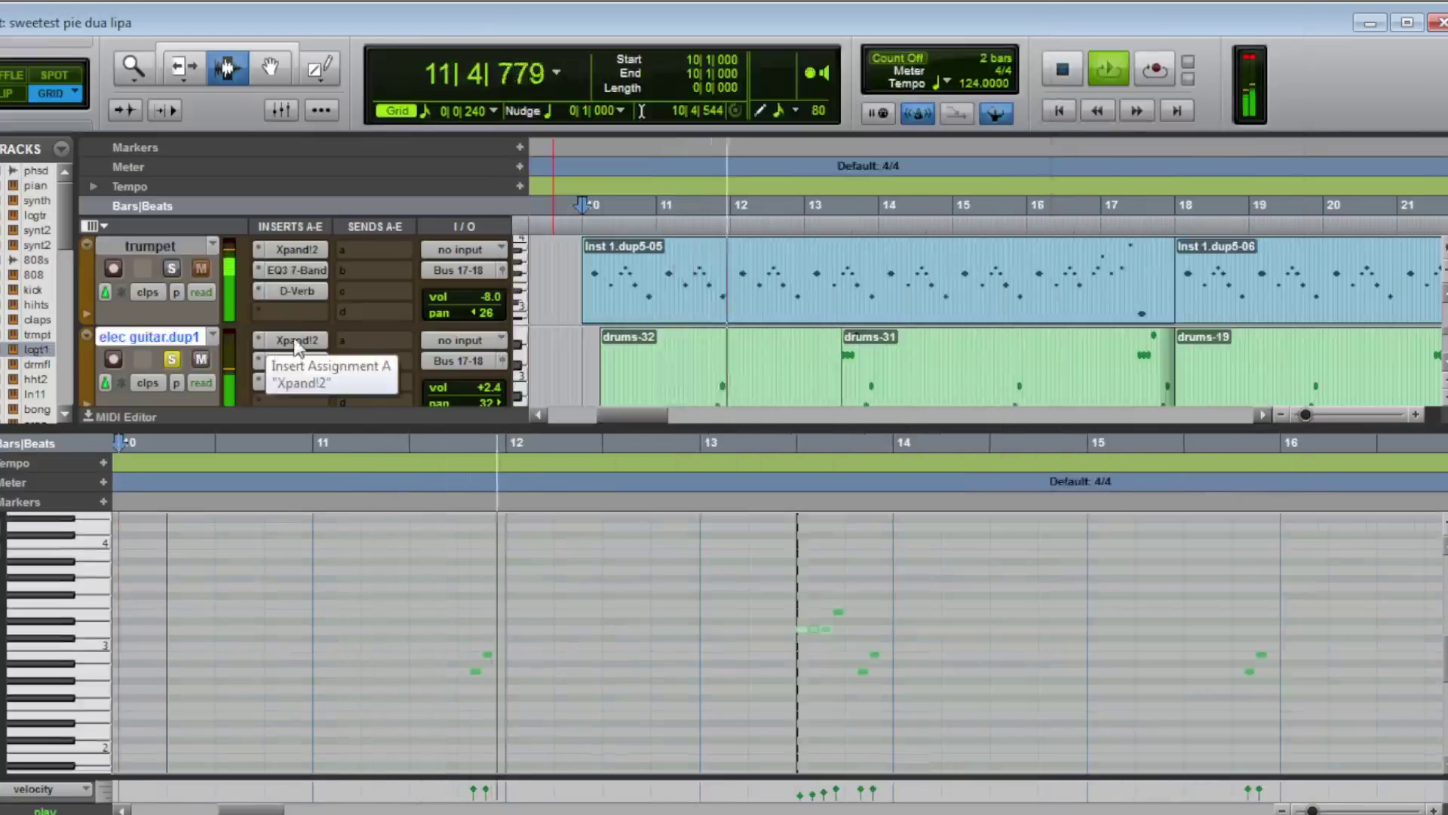
- Review the elec guitar.dup1 track's Xpand!2 part A and EQ3 7-Band settings, close the plug-in and stop playback
click(295, 341)
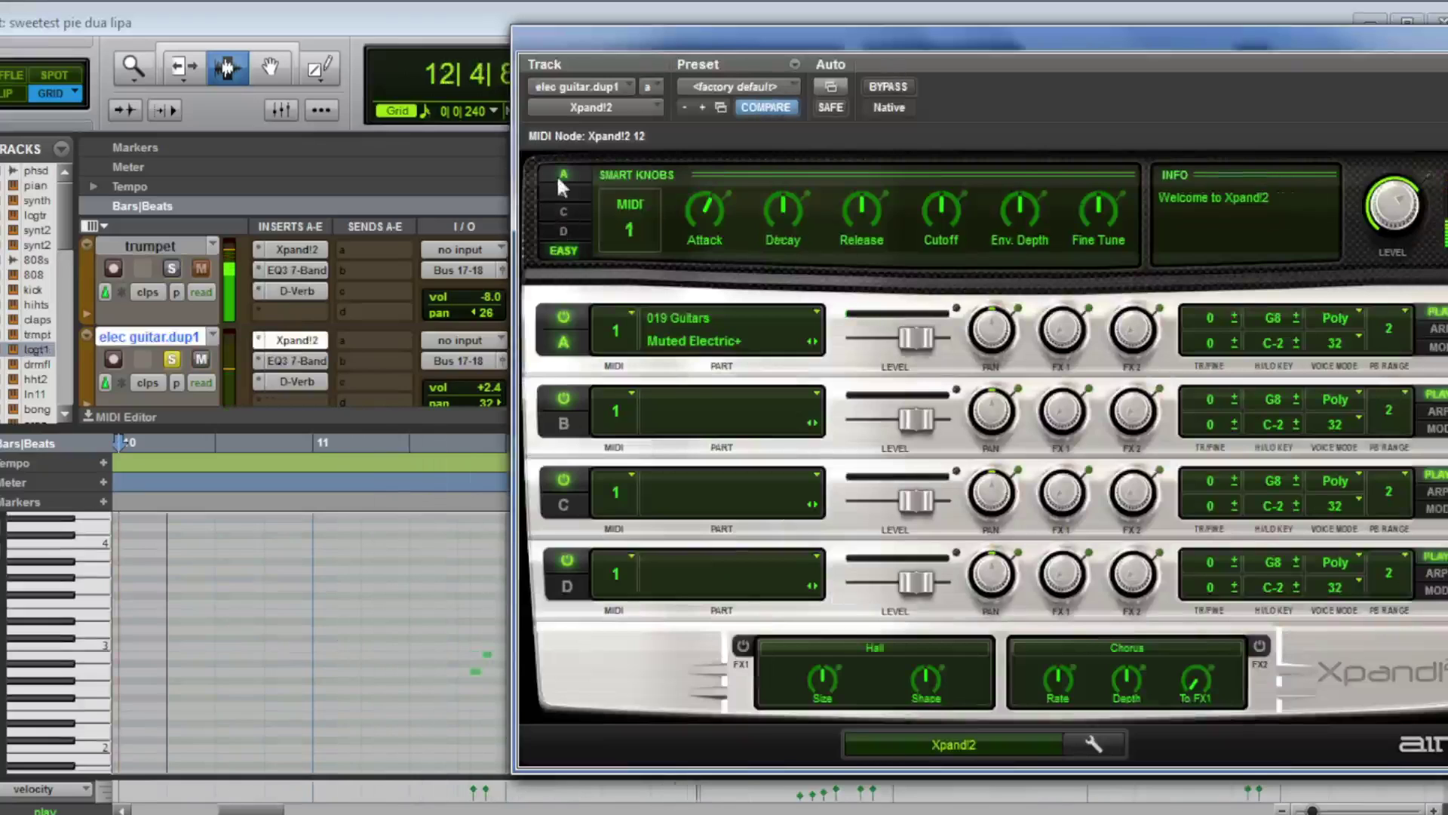
click(562, 178)
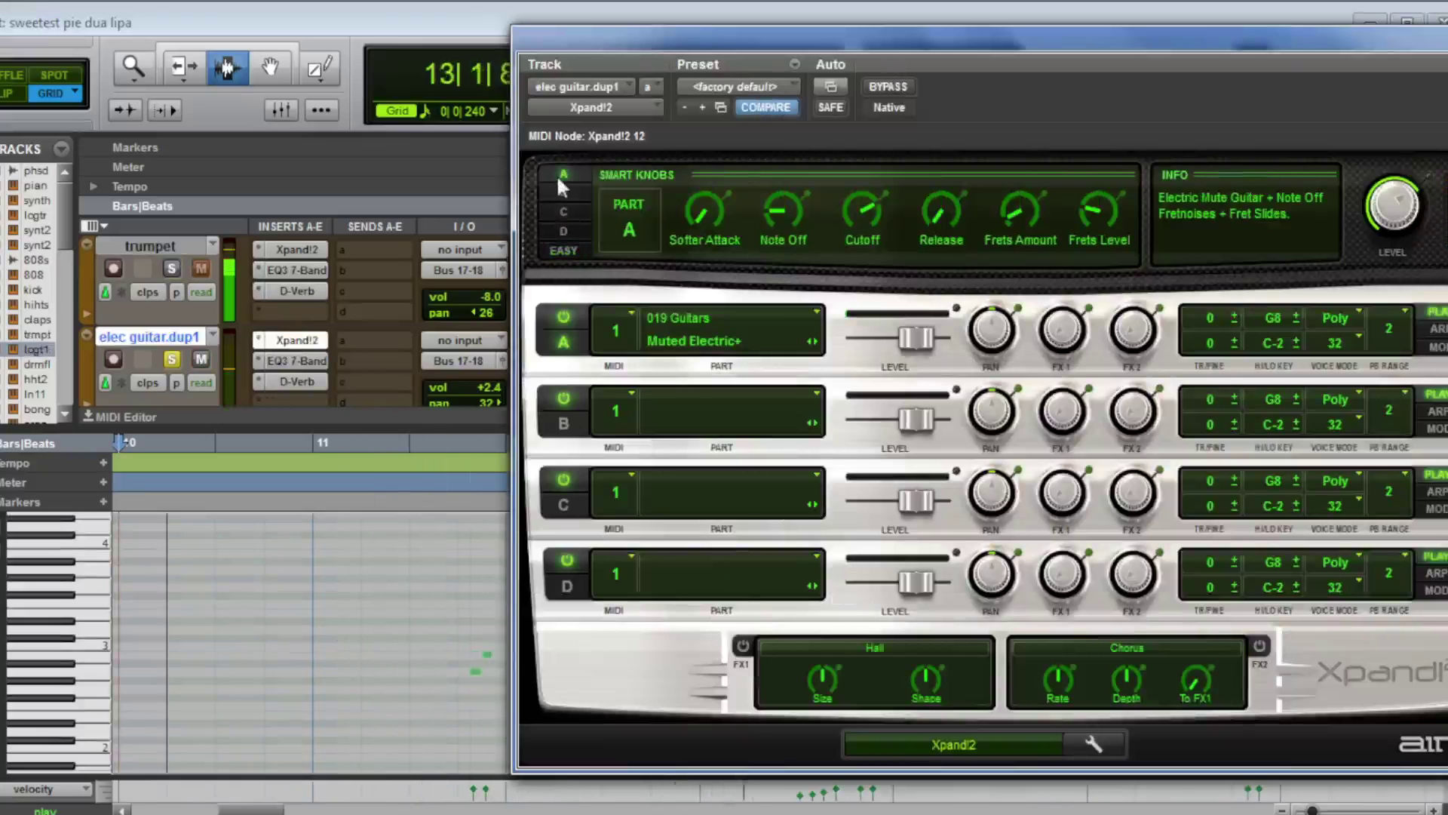
click(292, 361)
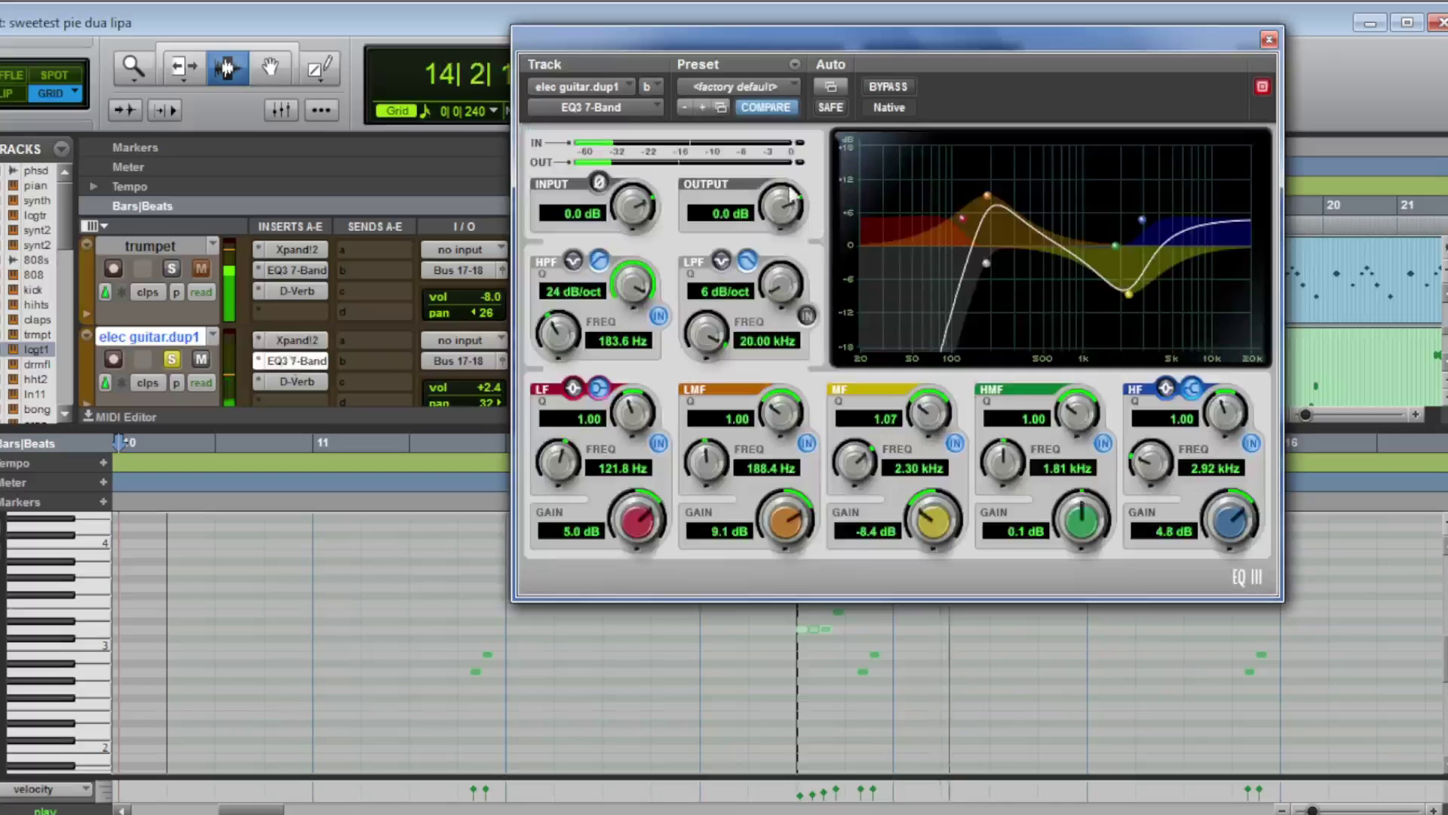
click(1269, 41)
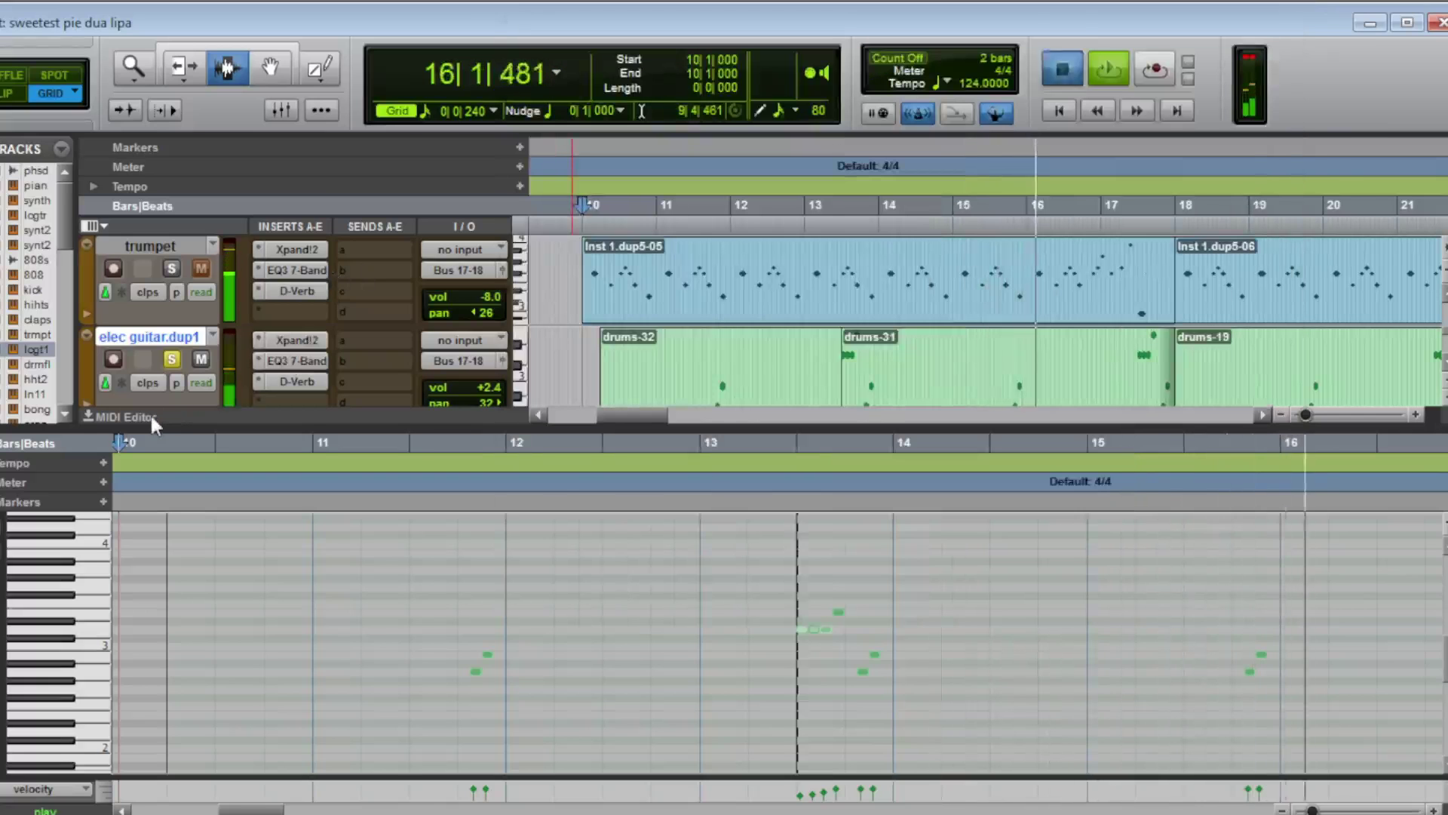
key(space)
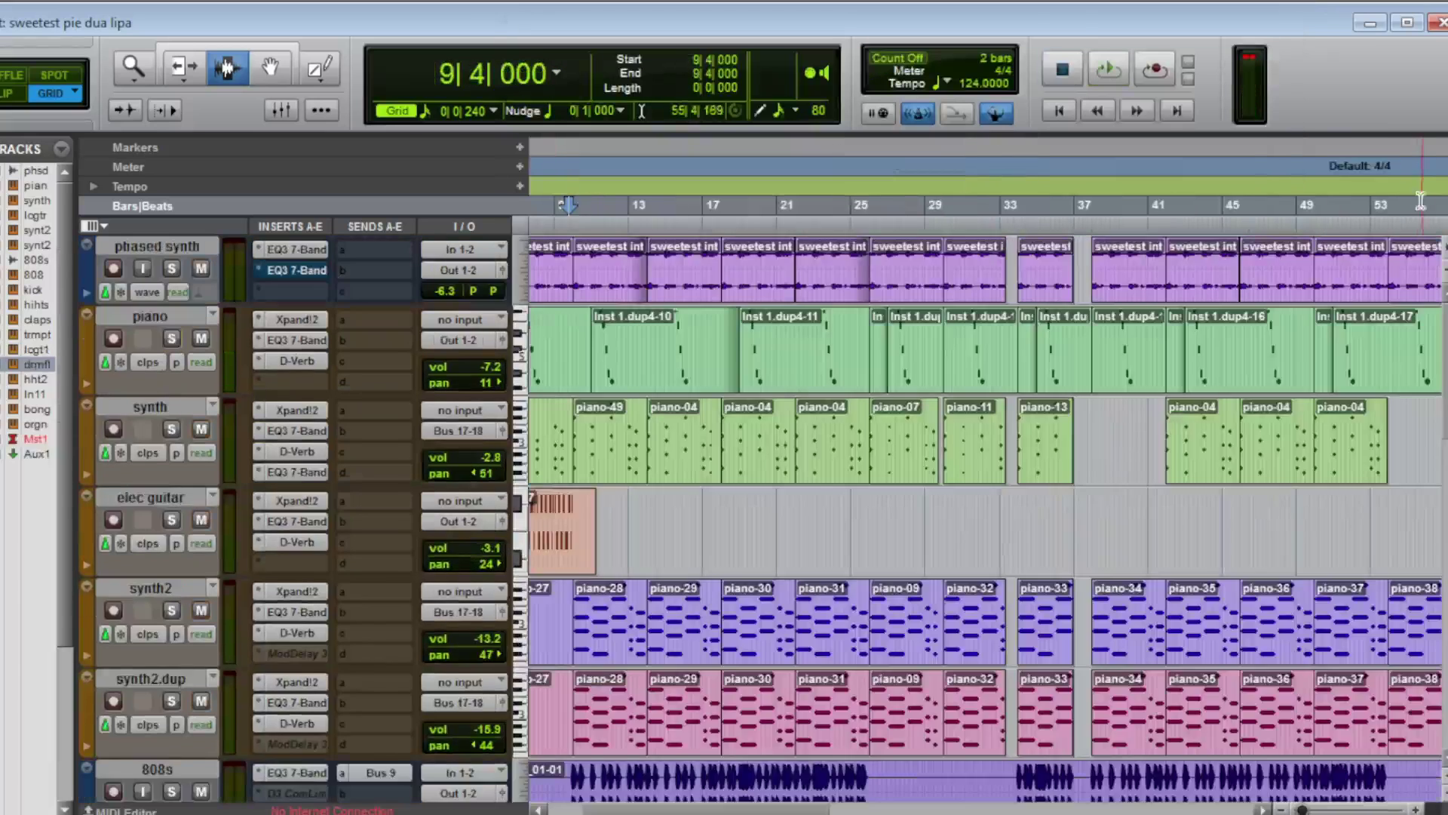
- Listen to the soloed Inst 1.dup1 track from bar 25 and stop playback
key(space)
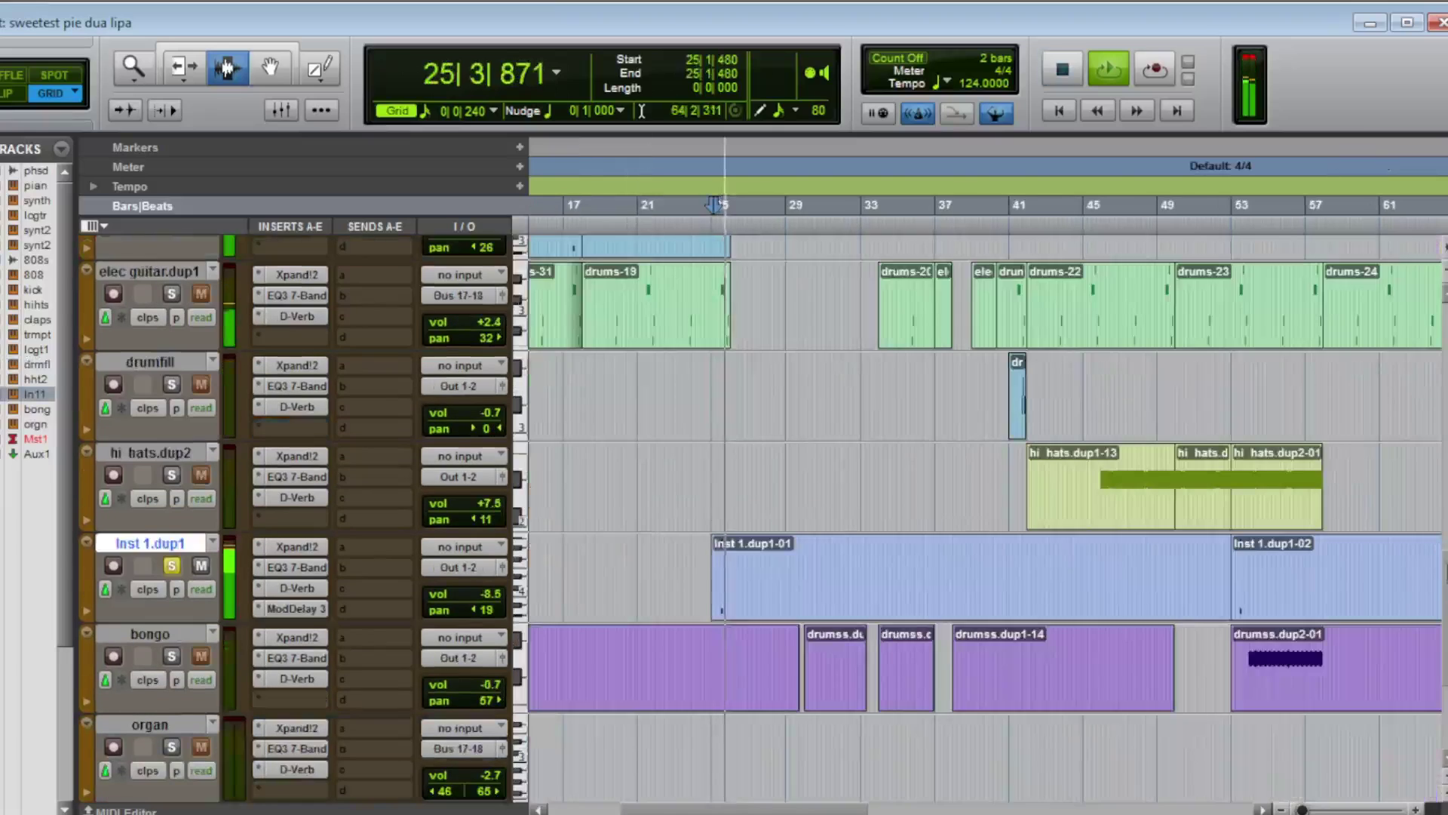
key(space)
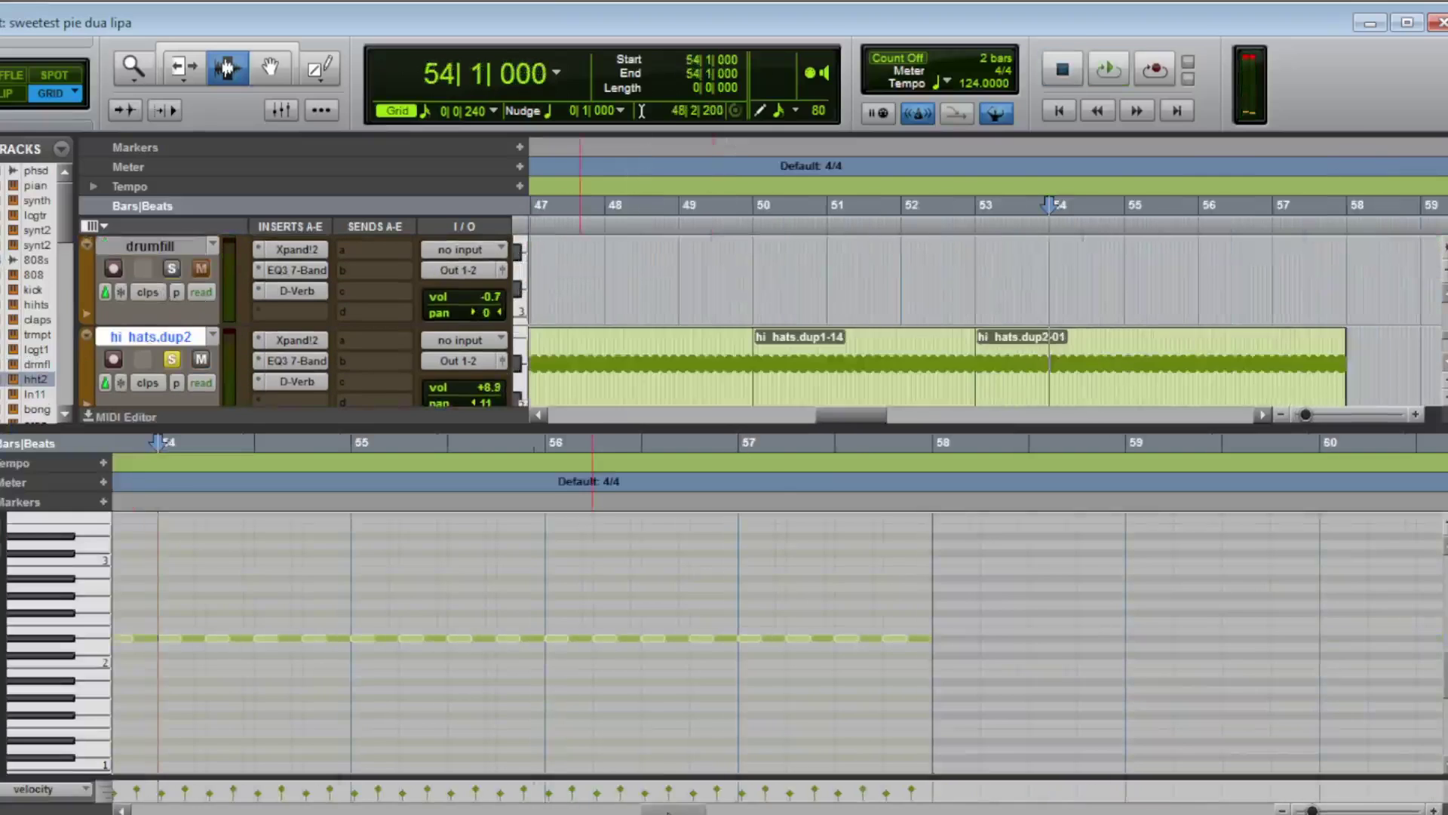
- Play hi hats.dup2 from bar 54, review its EQ3 7-Band and D-Verb settings, then stop and collapse the MIDI editor
key(space)
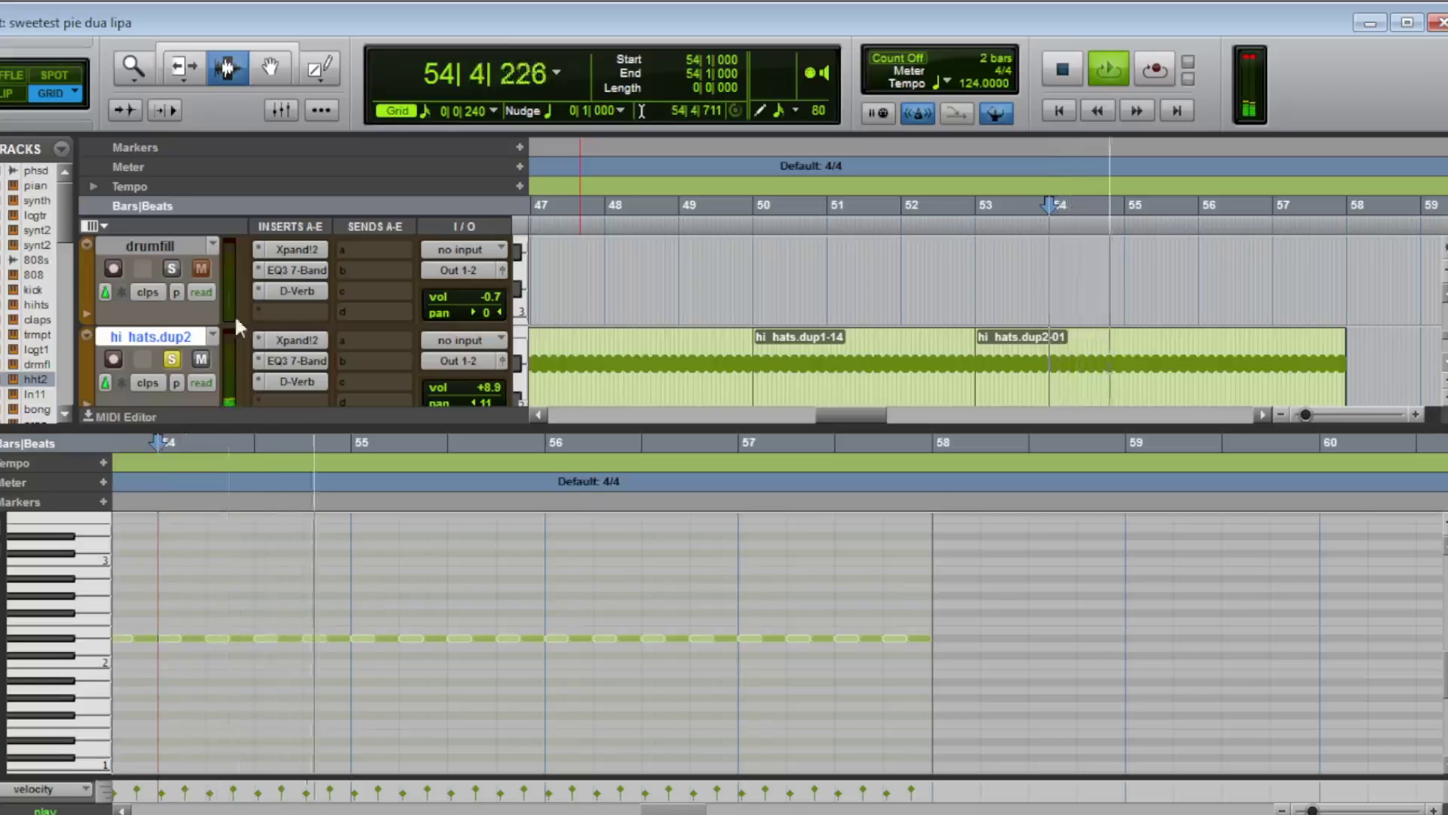
click(297, 359)
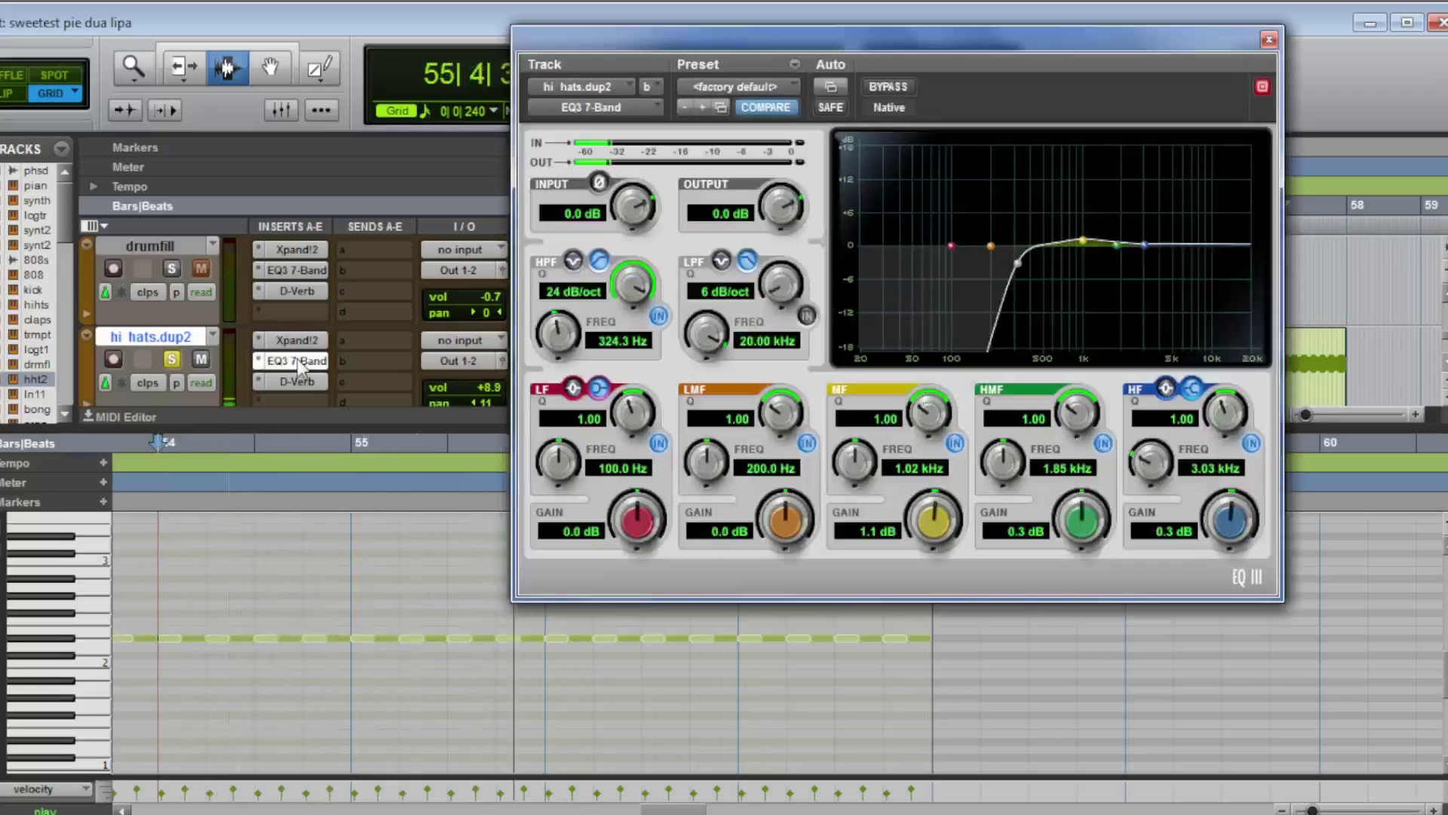
click(297, 380)
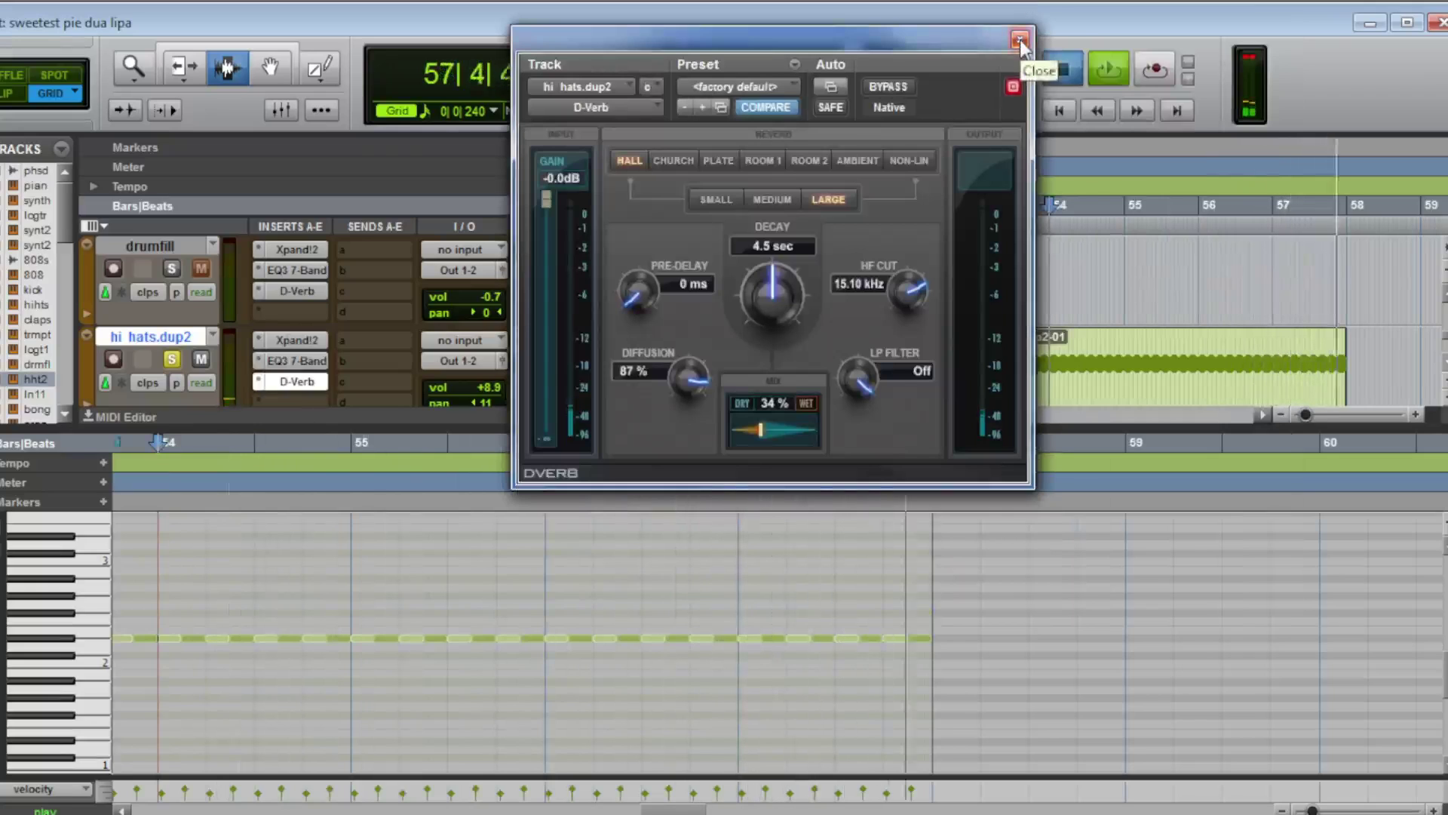
click(1020, 40)
key(space)
click(149, 420)
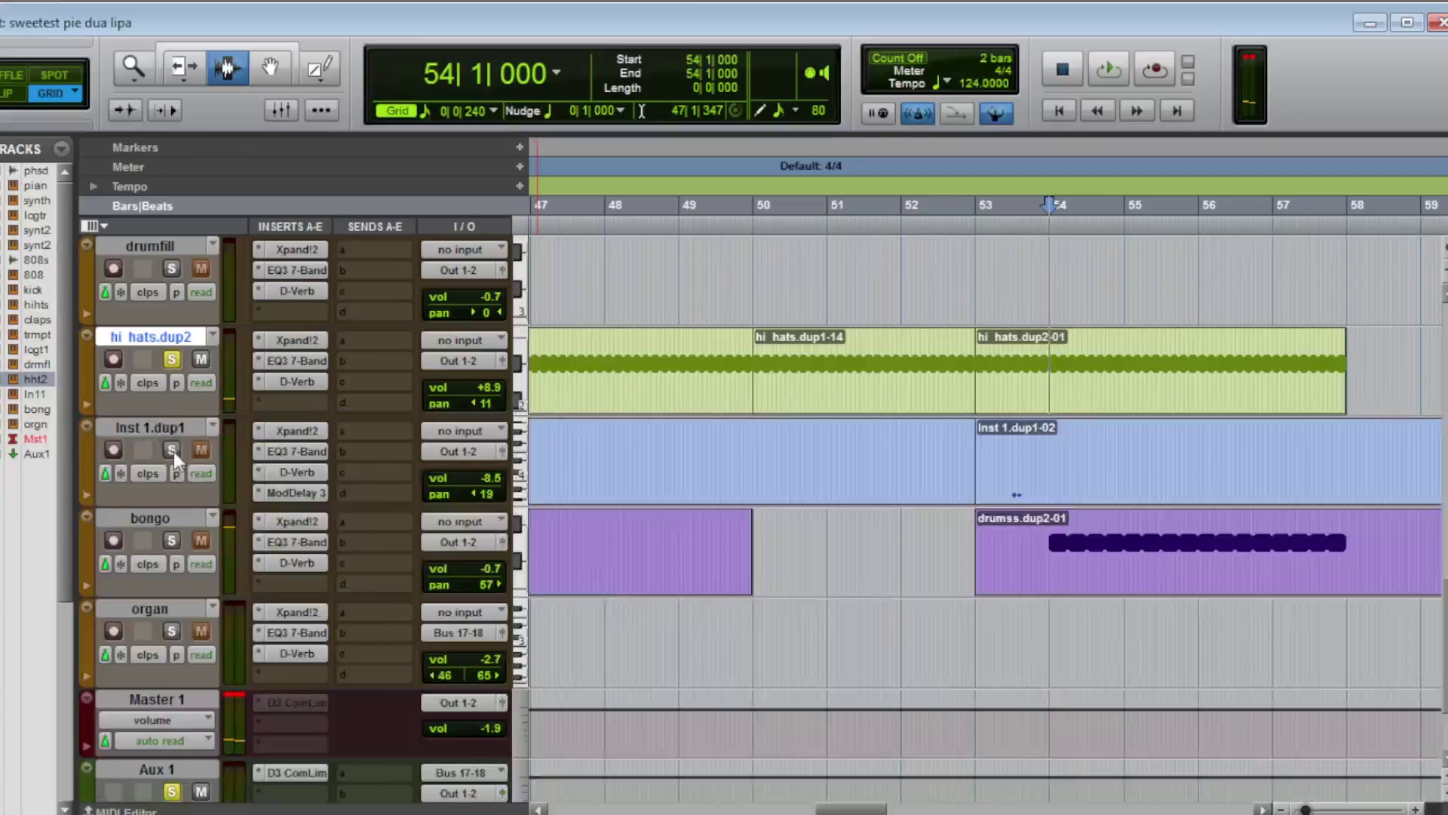
- Solo and play the bongo track from bar 54, review its Xpand!2 part A and EQ3 7-Band settings, then stop and collapse the MIDI editor
click(169, 538)
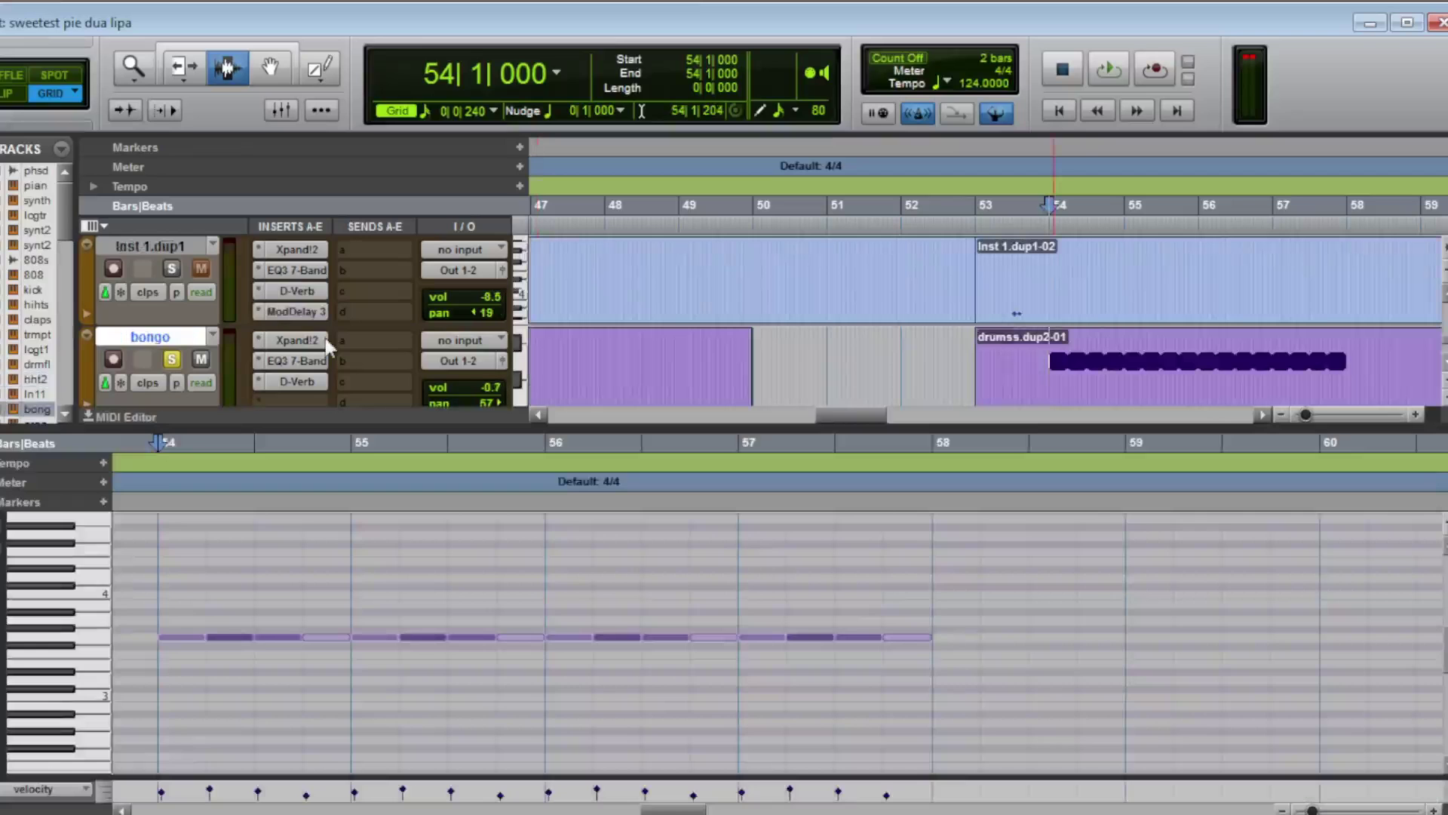
key(space)
click(328, 347)
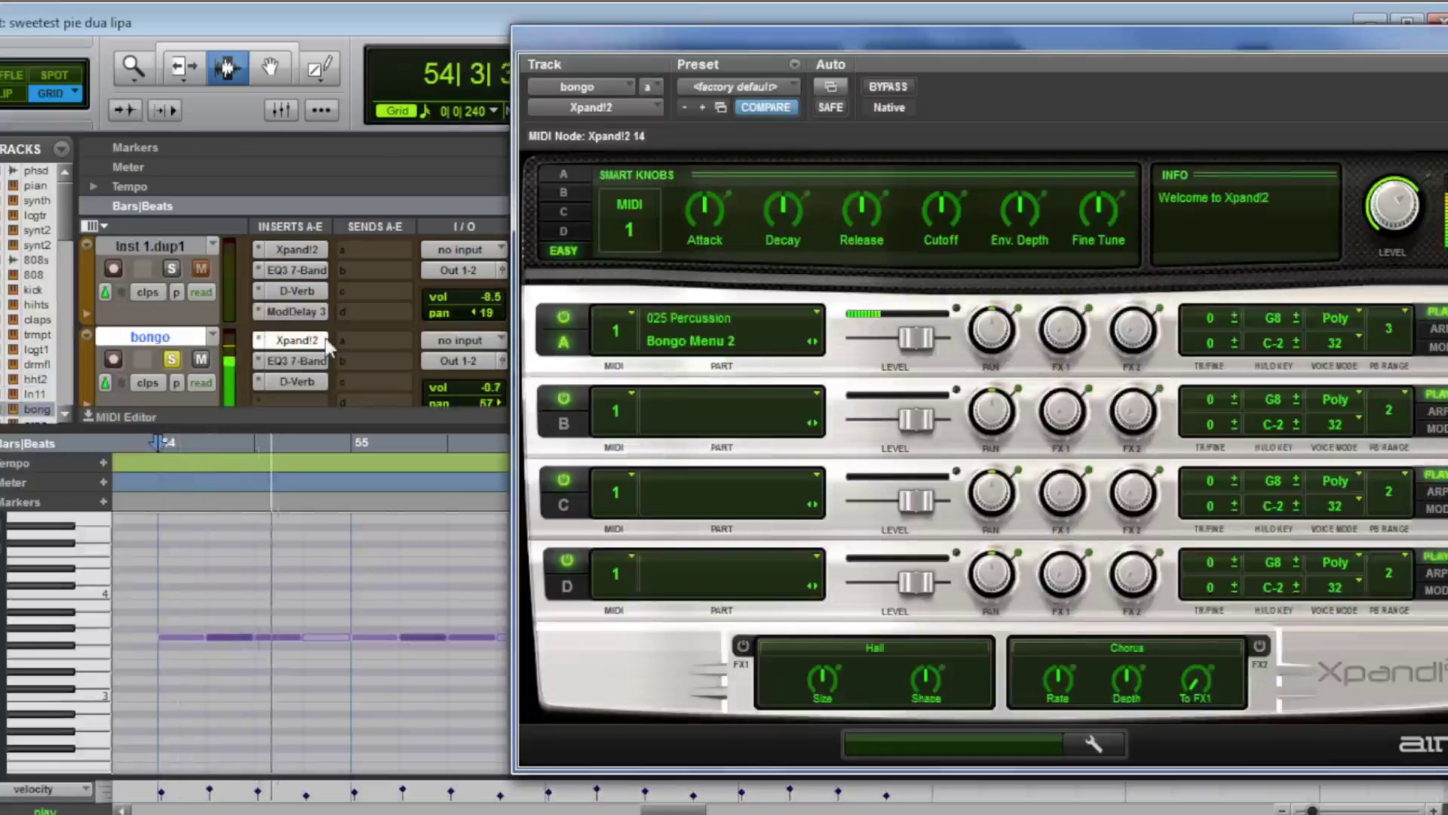
click(562, 175)
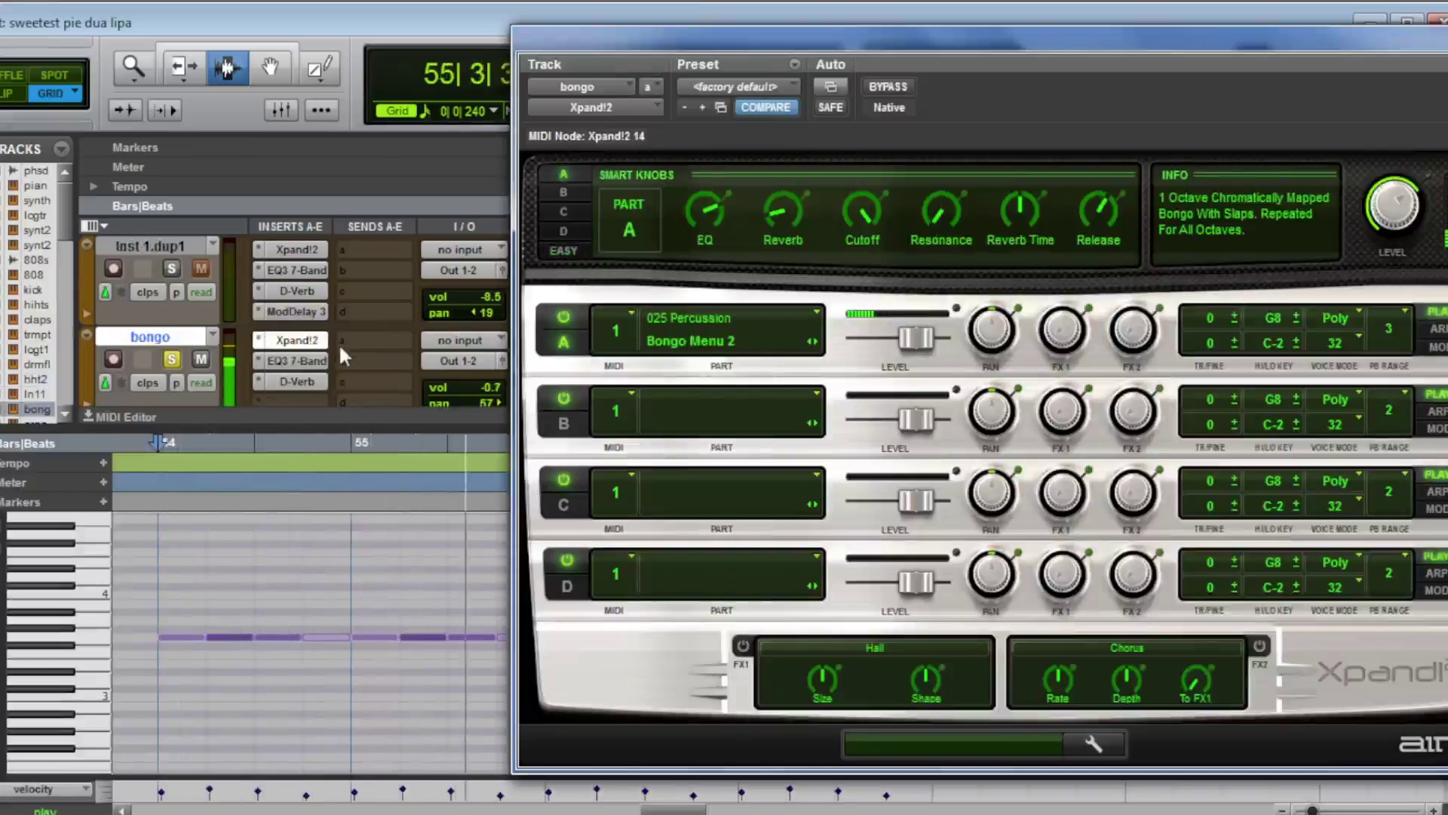
click(319, 358)
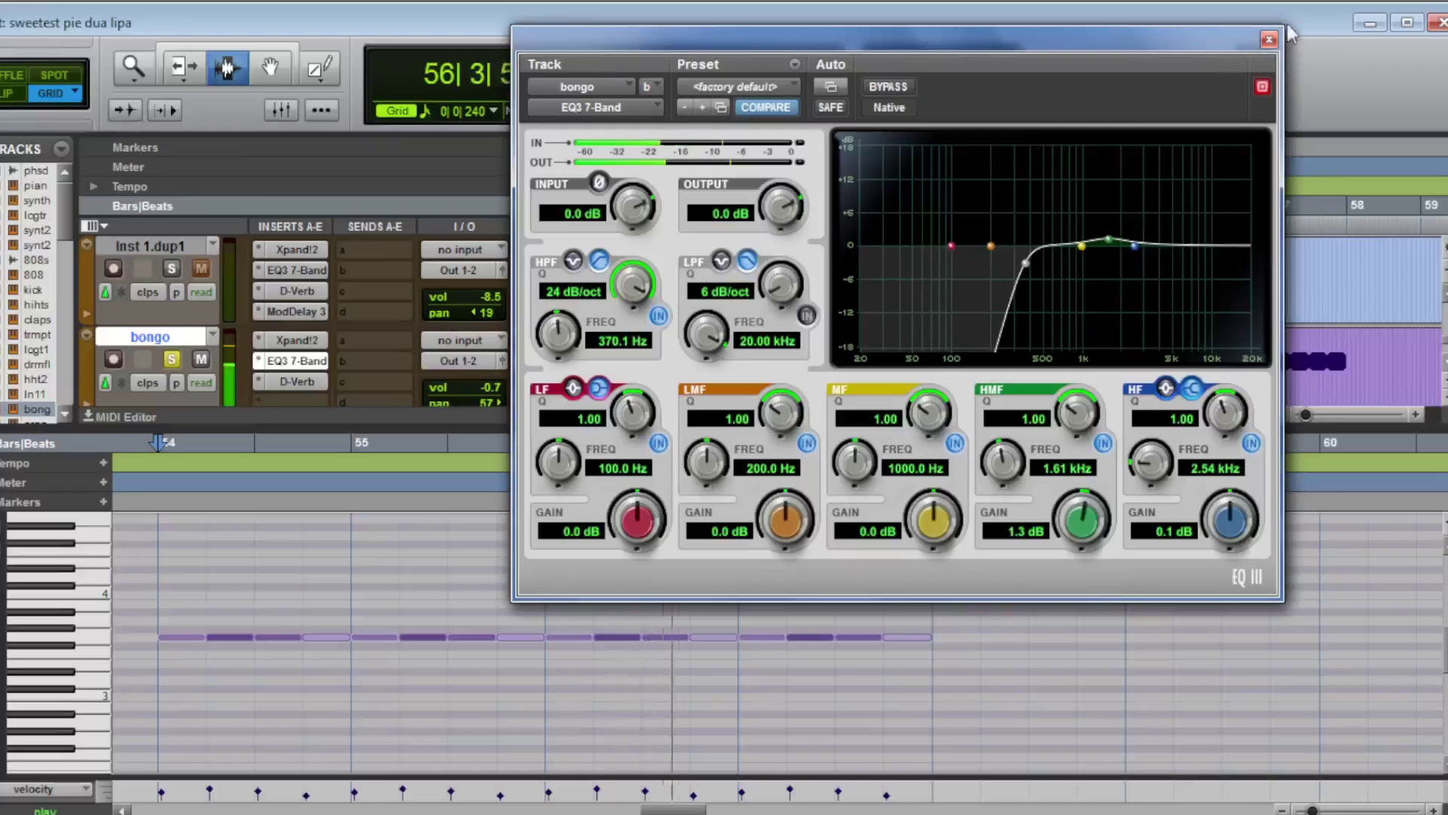
click(1269, 39)
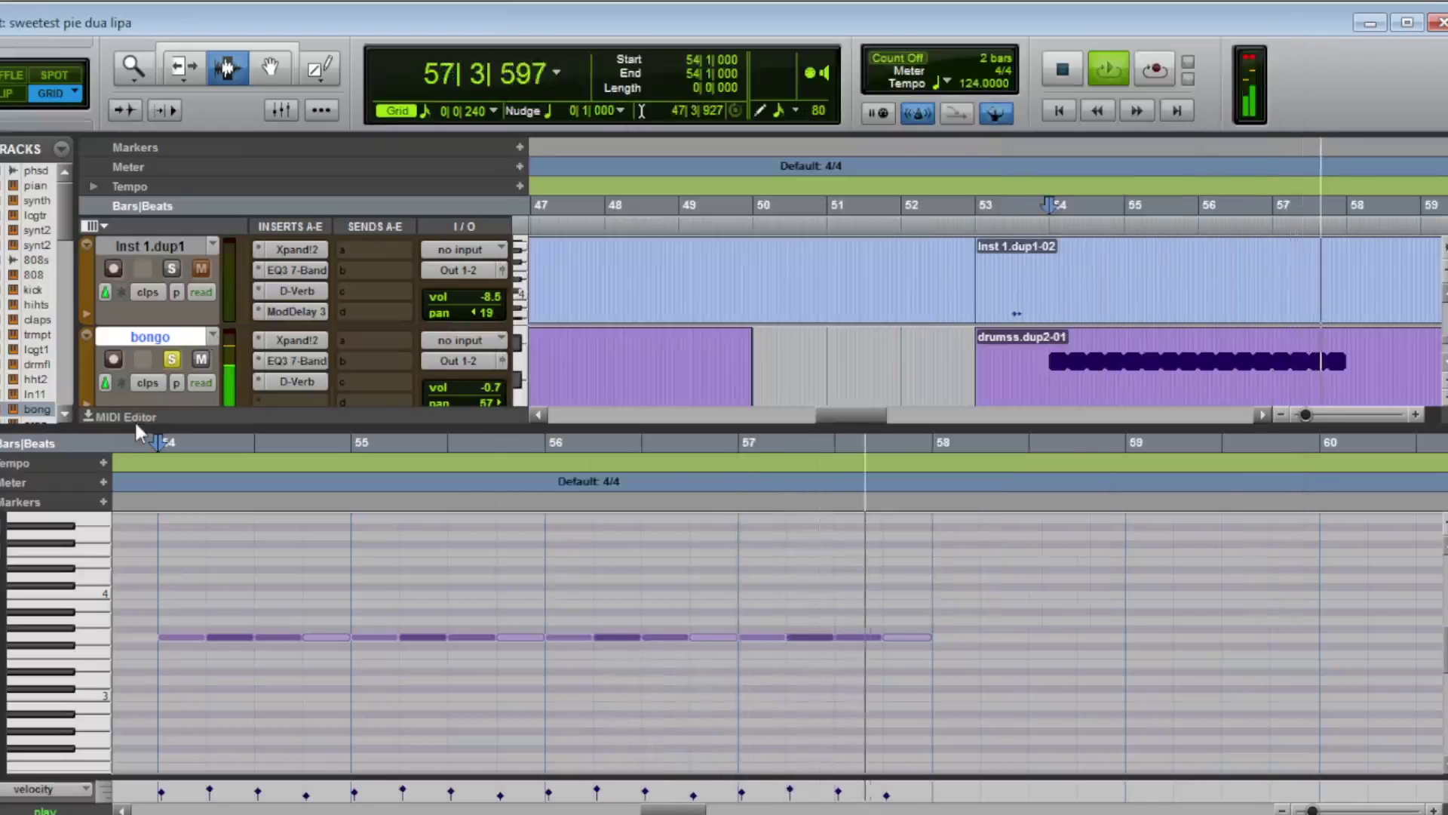
key(space)
click(137, 416)
- Listen to the full mix from bar 54 with the bongo part playing alongside the other tracks
scroll(980, 520, up, 5)
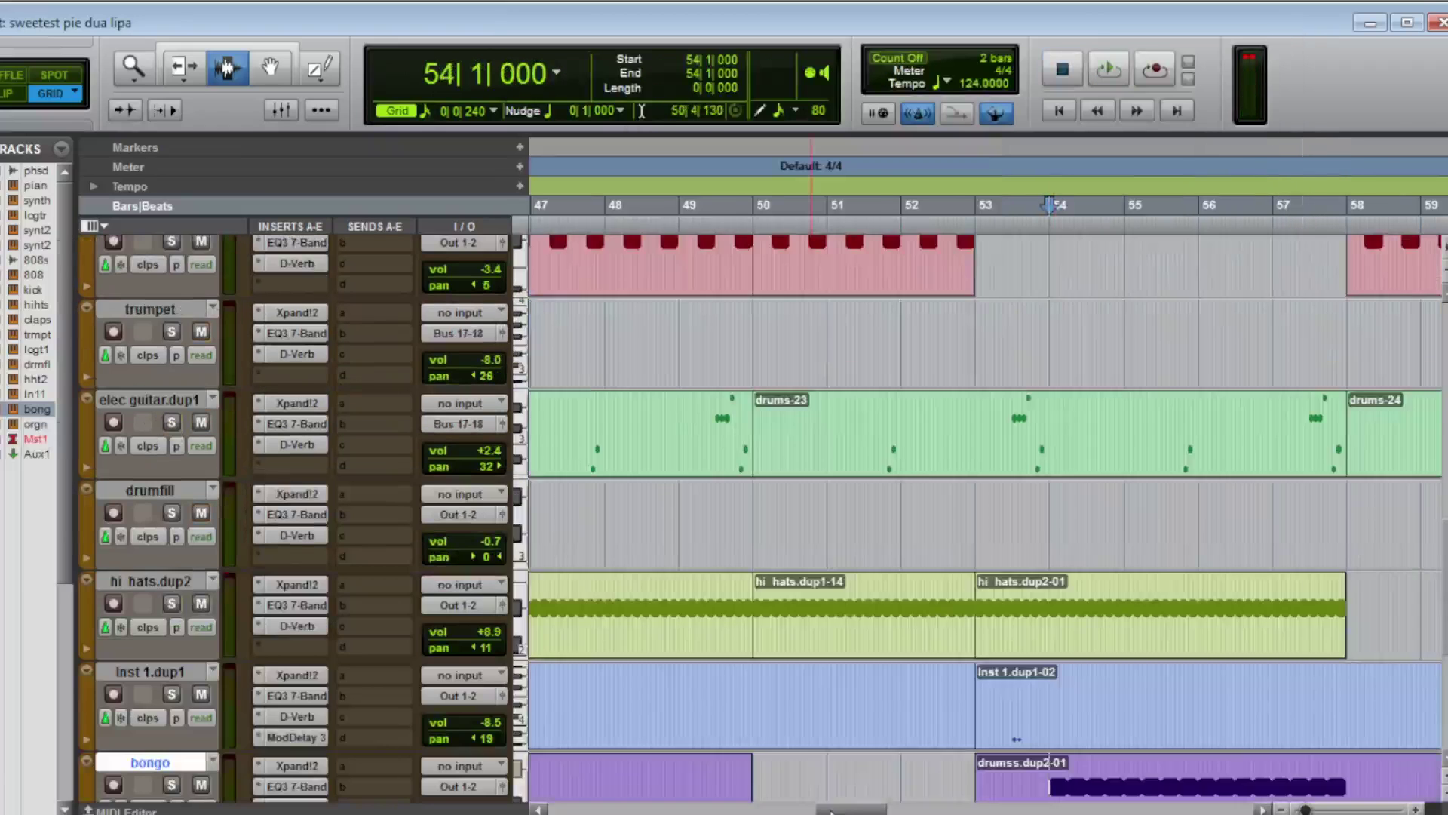
key(space)
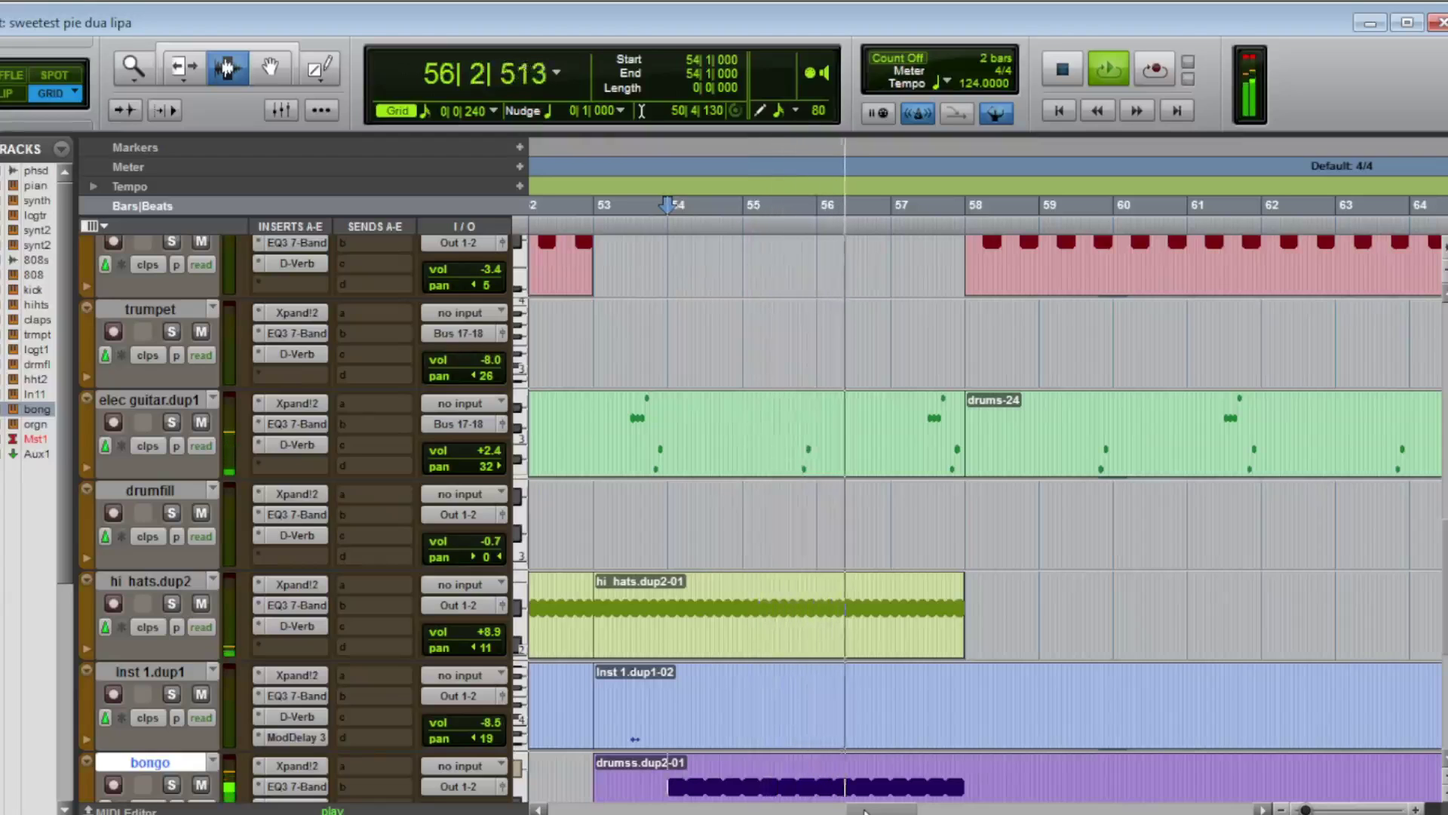
mouse_move(866, 813)
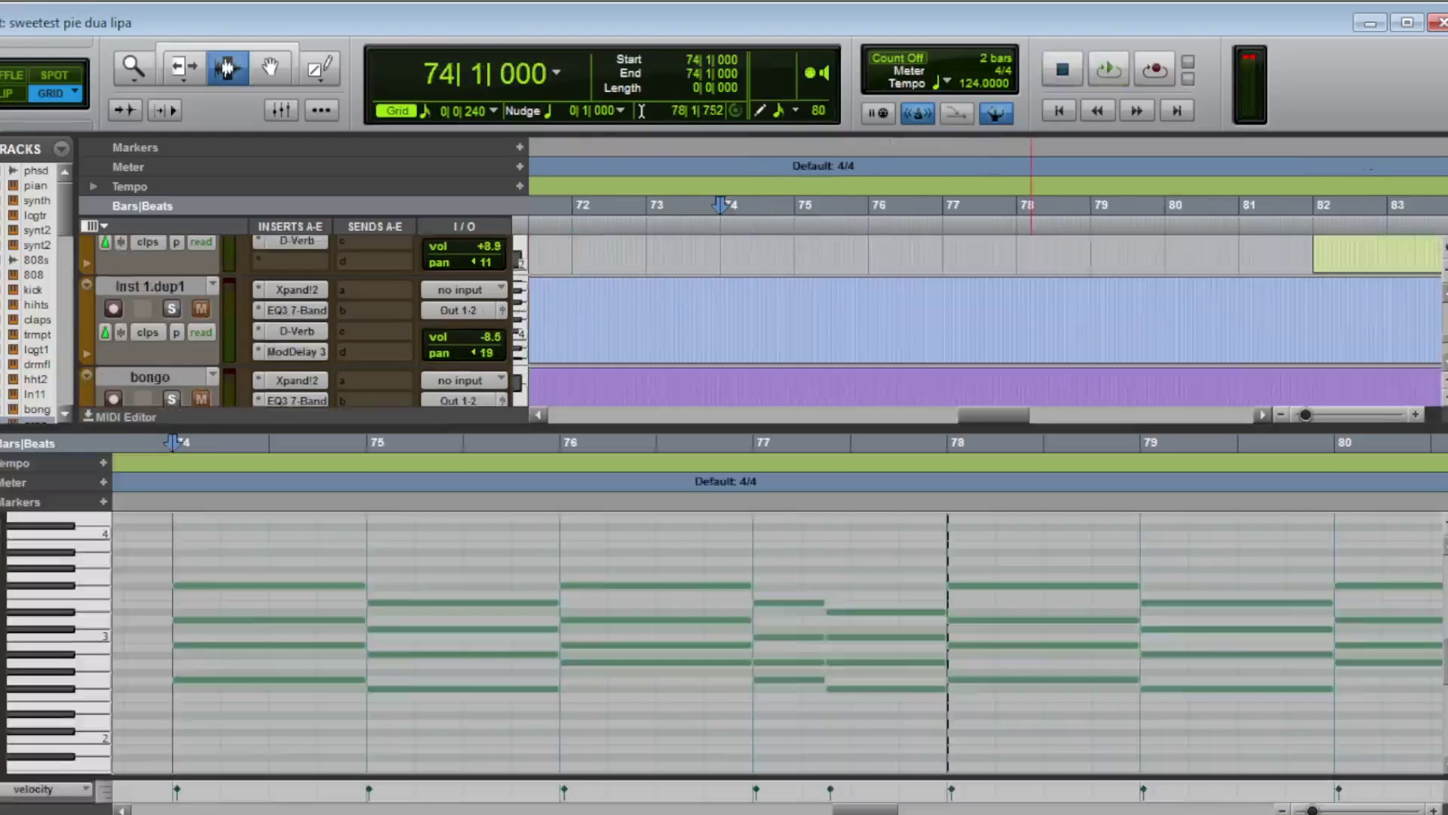
- Play the soloed organ track from bar 74, review its Xpand!2 part A, EQ3 7-Band and D-Verb settings, and stop playback
scroll(754, 321, down, 2)
key(space)
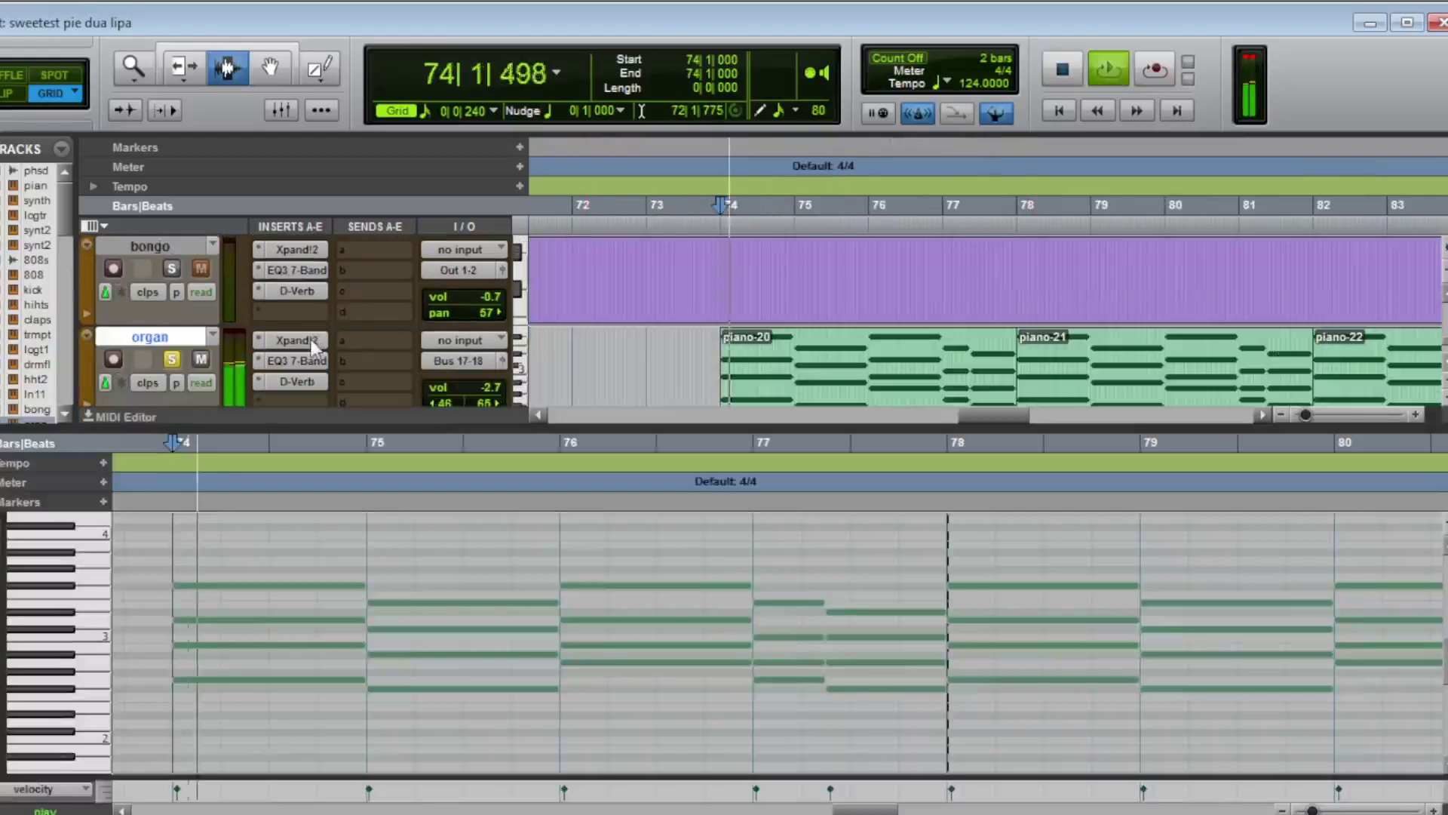
click(310, 340)
click(575, 174)
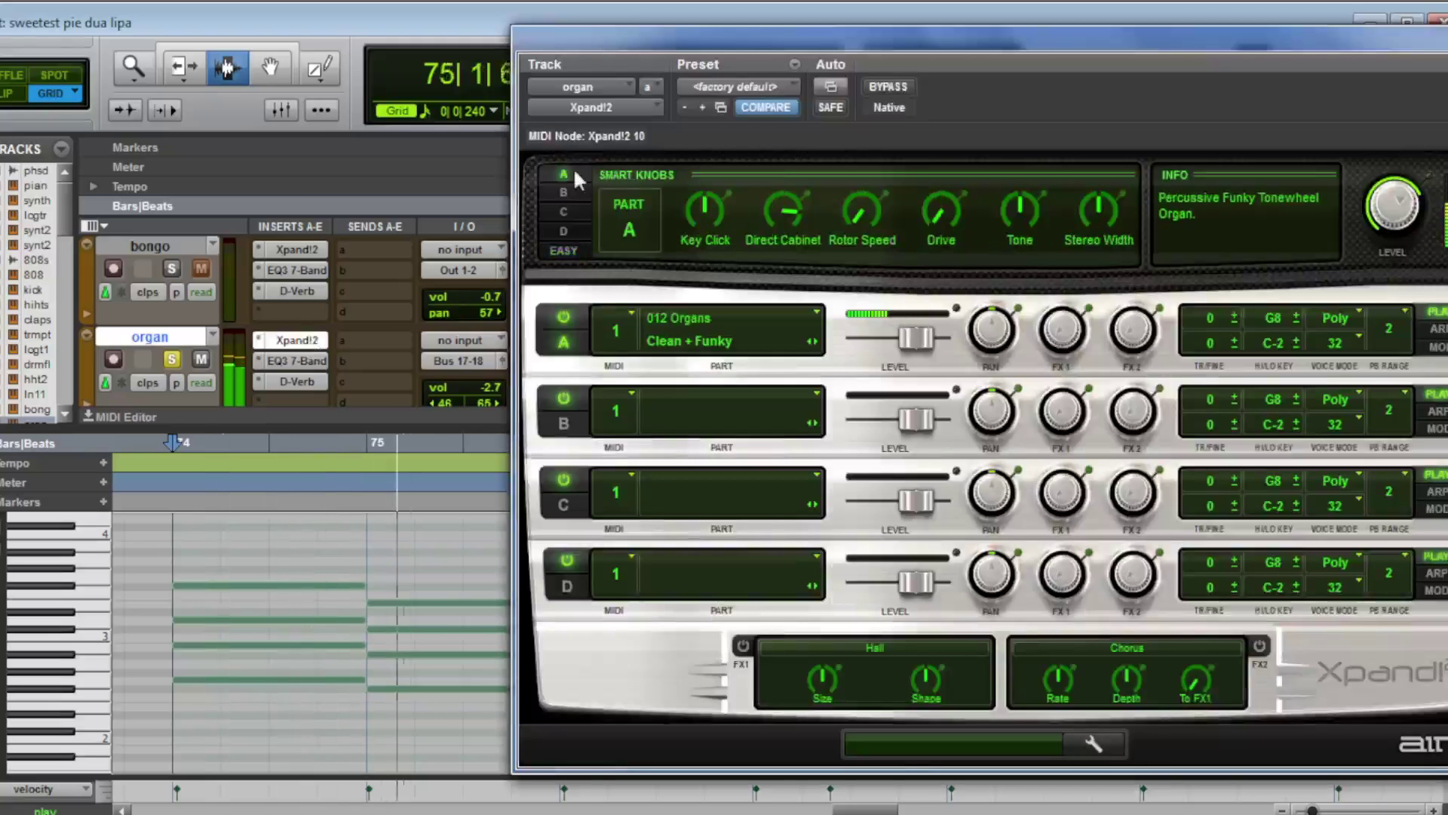
click(302, 358)
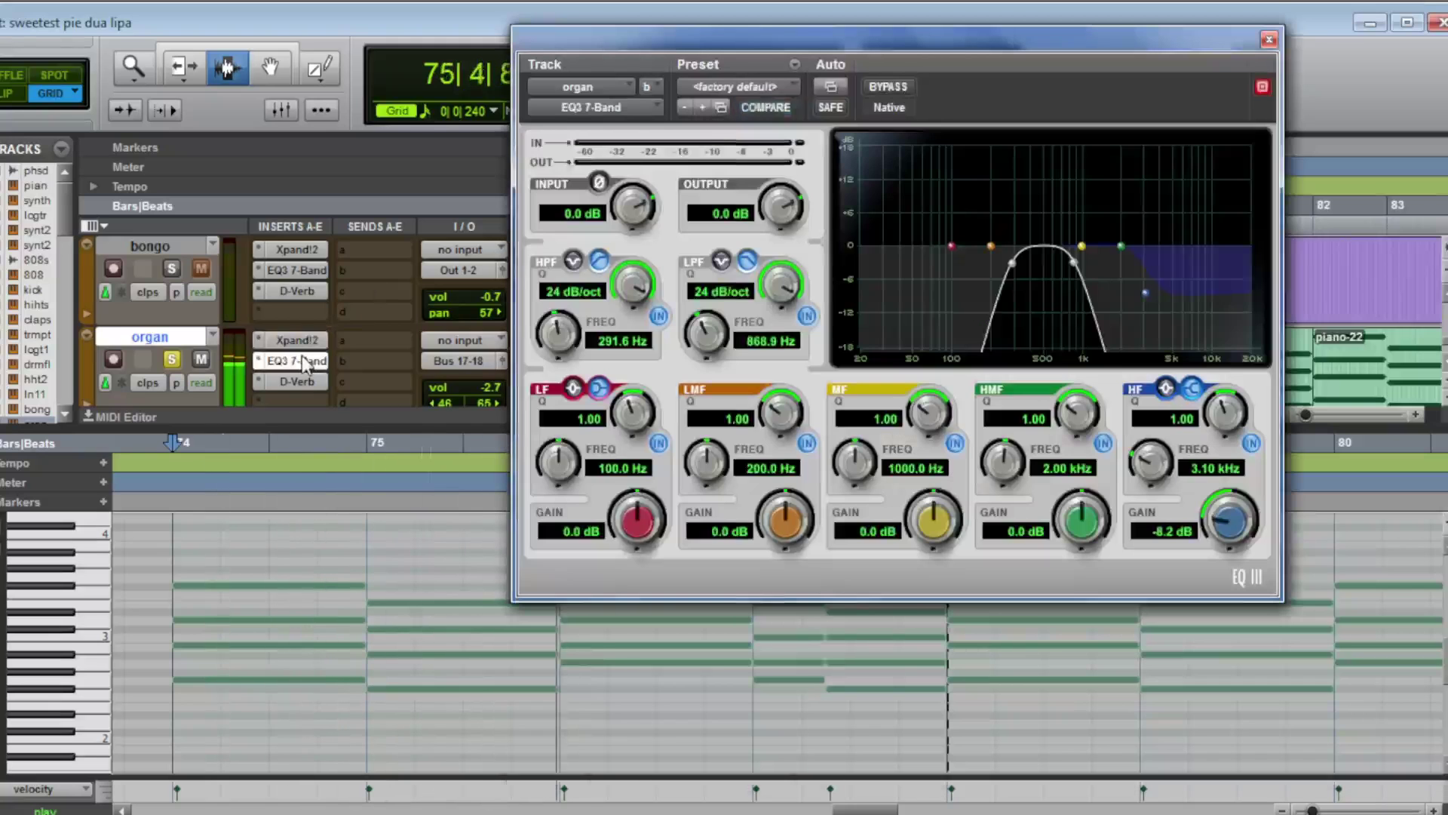
click(284, 383)
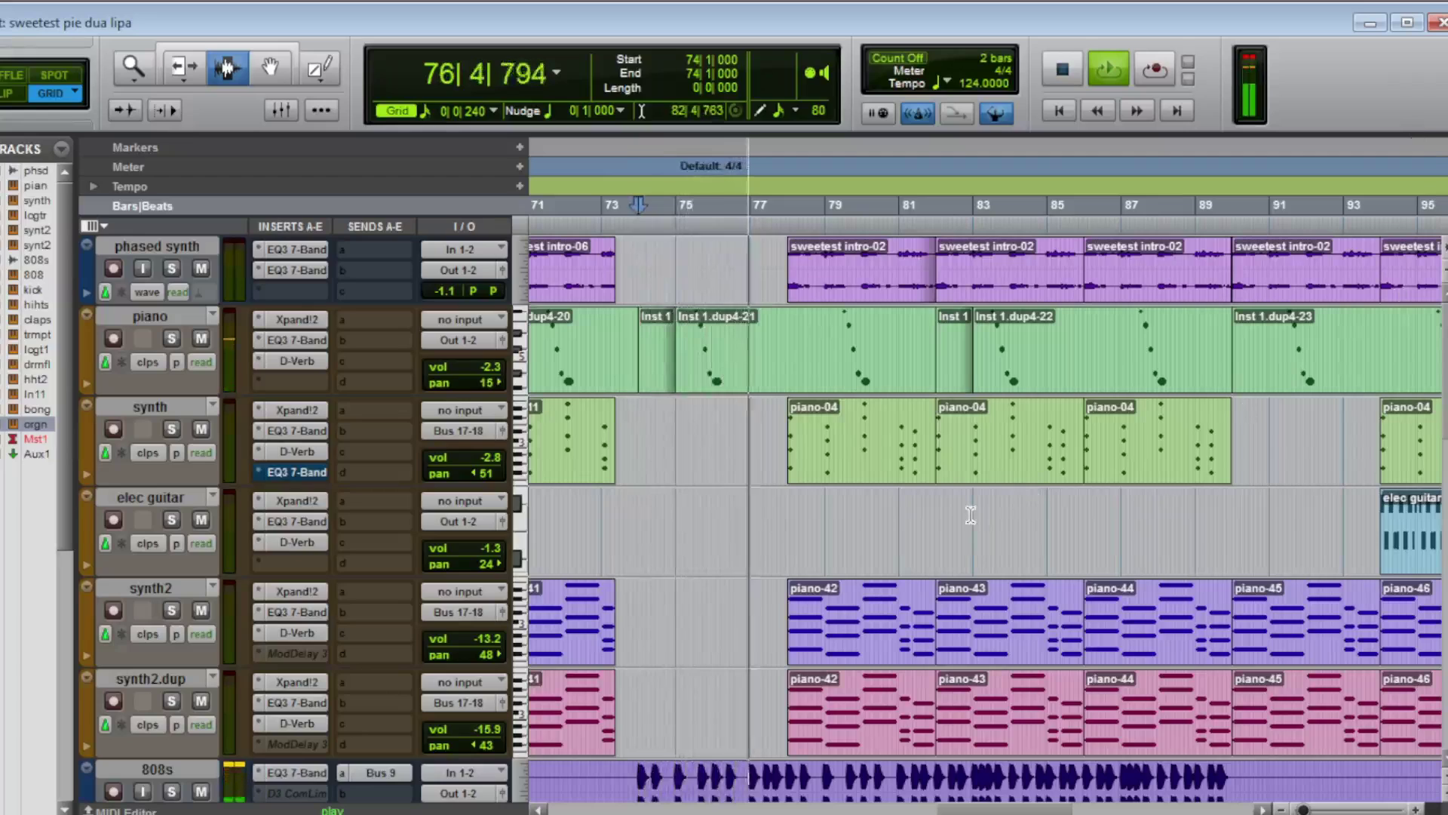
key(space)
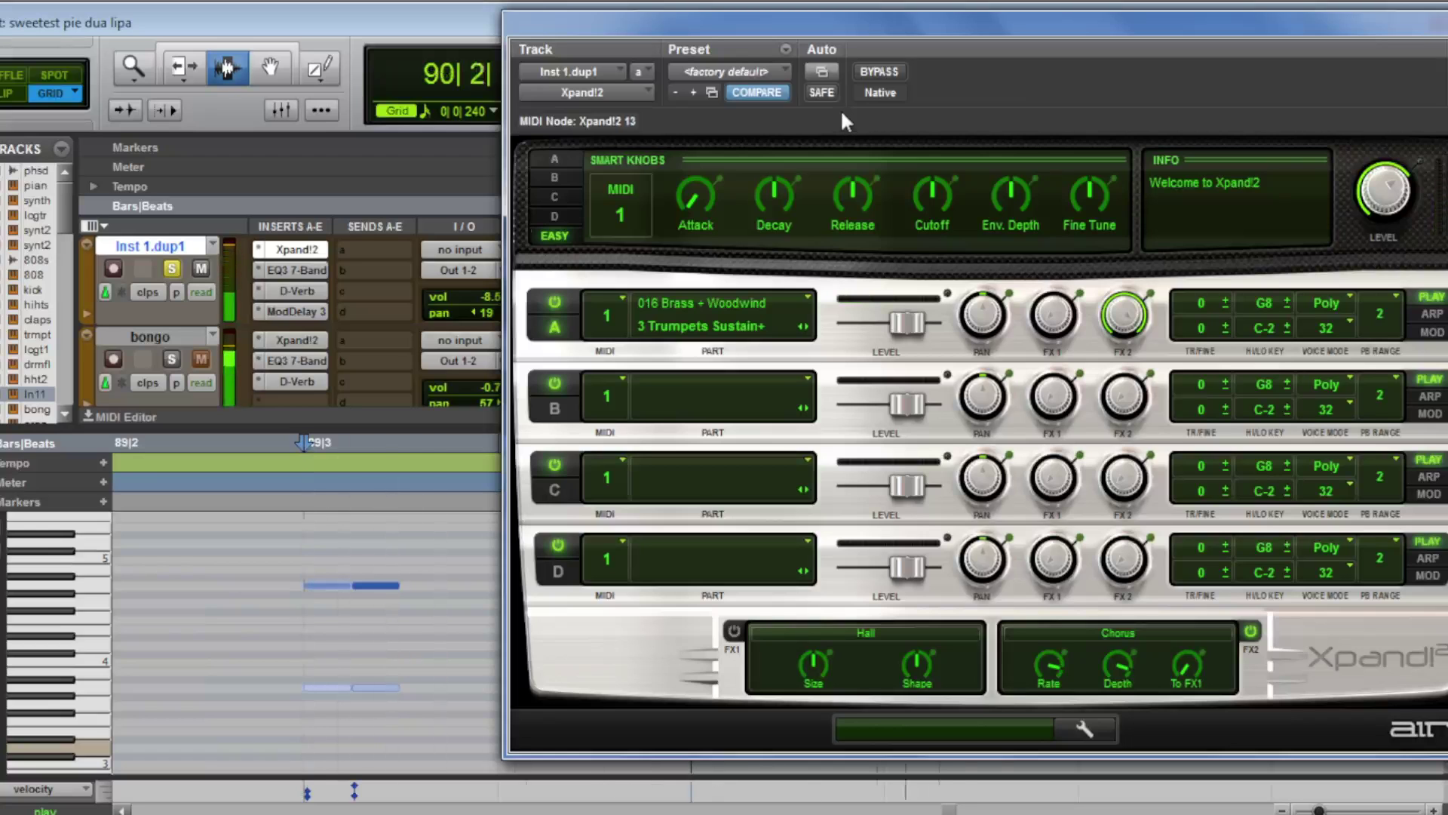
- Review the Inst 1.dup1 track's EQ3 7-Band settings while replaying its notes from bar 89, then close the plug-in
click(310, 269)
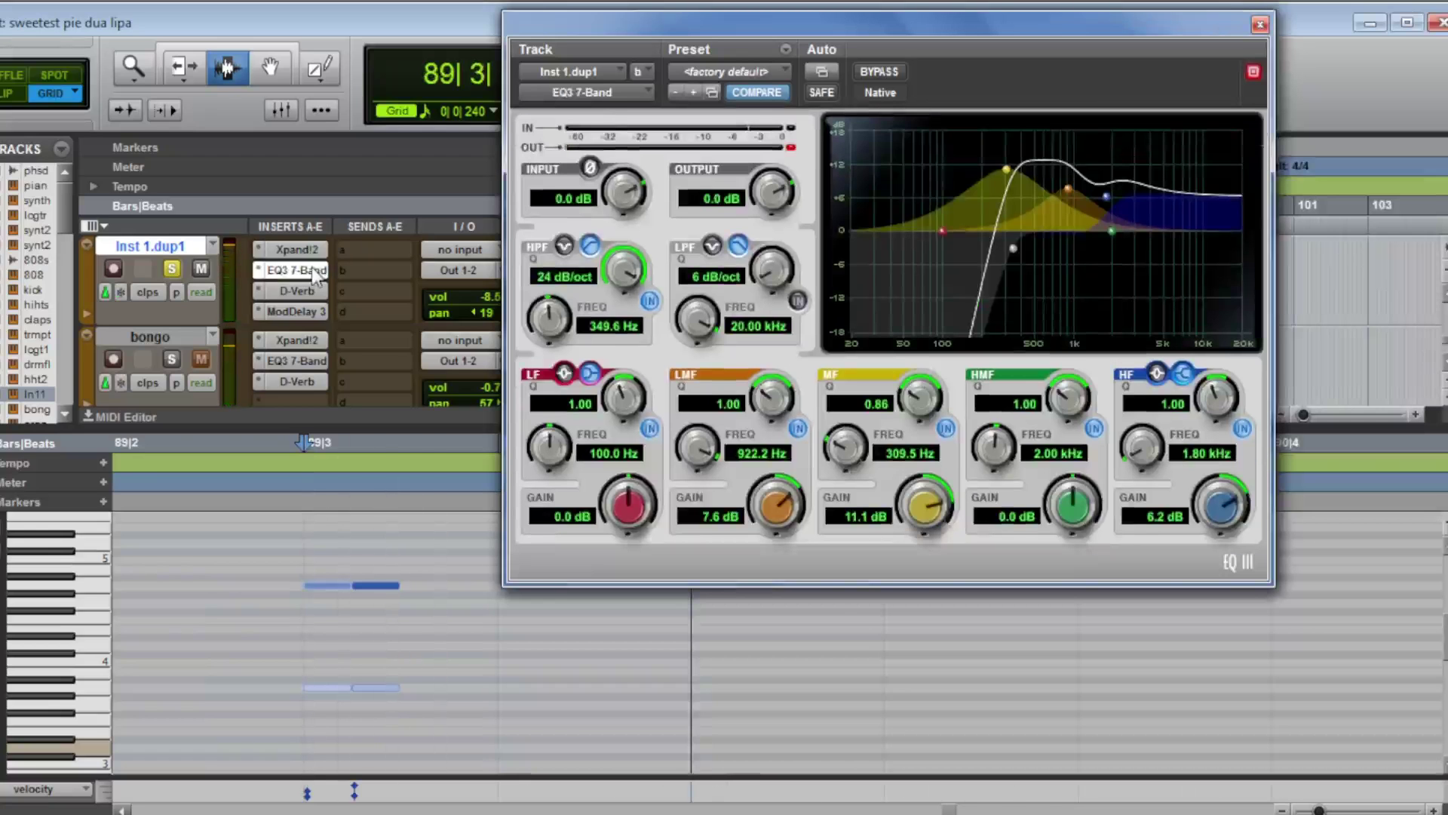
key(space)
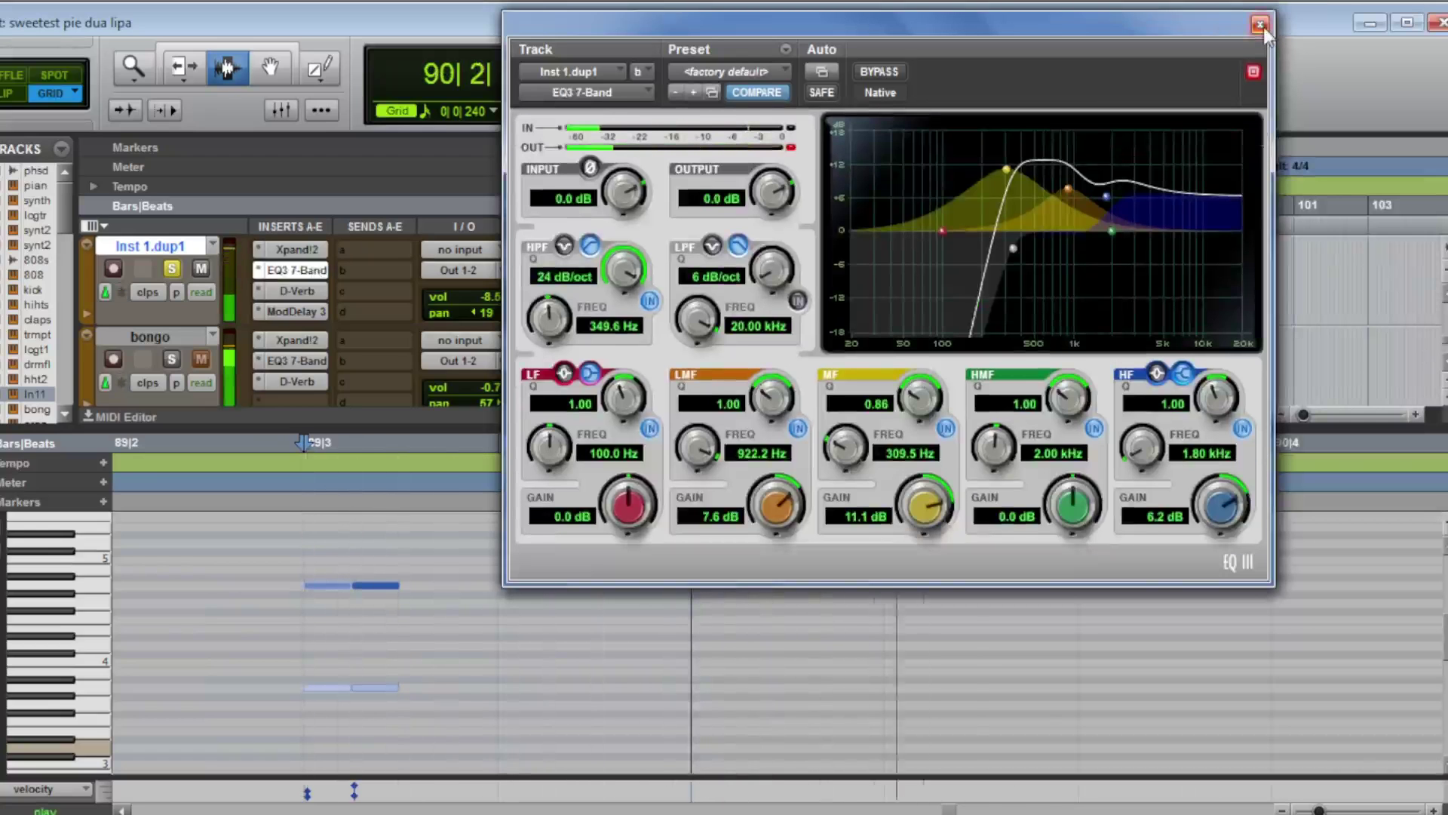
click(1260, 25)
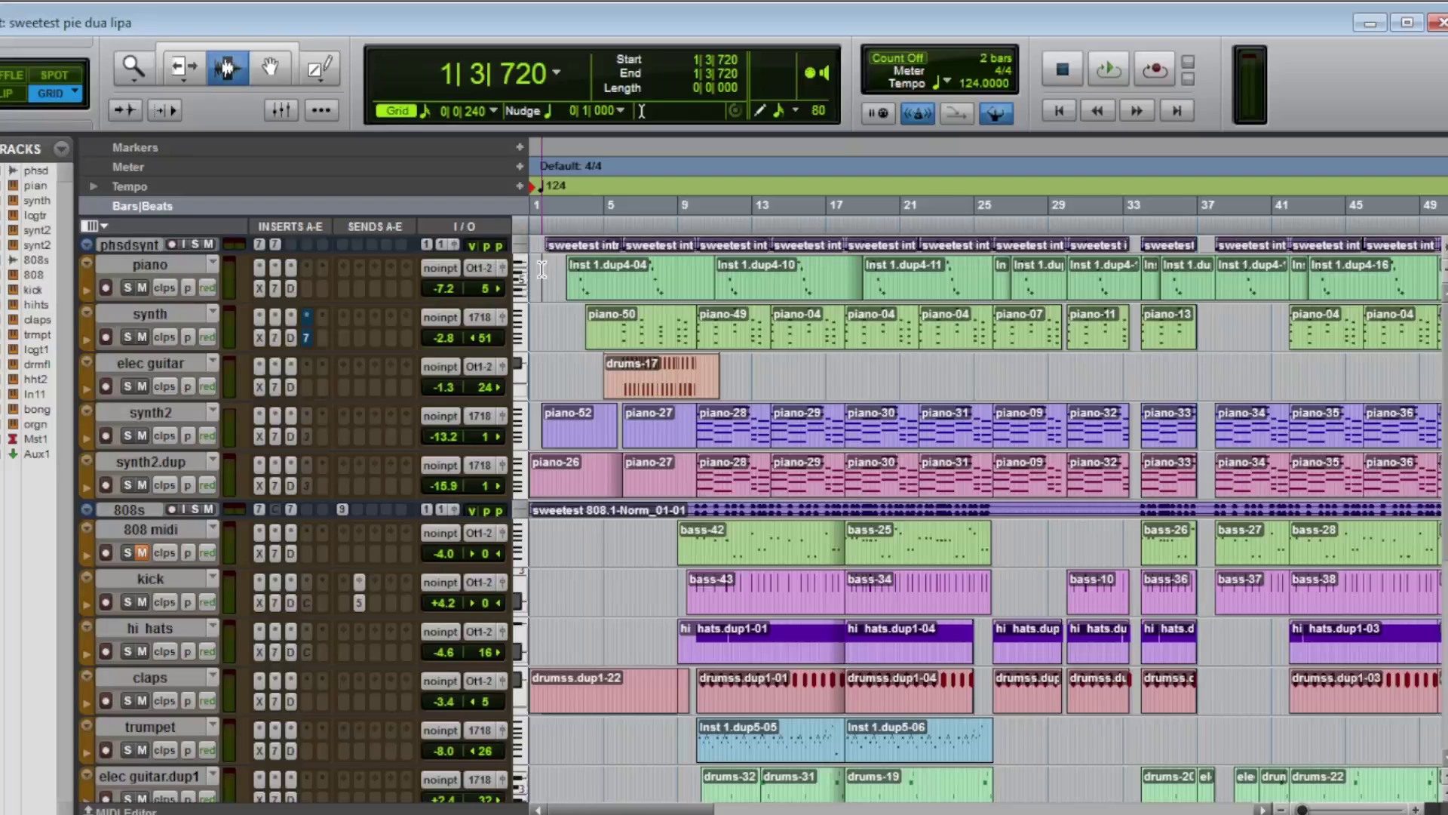
- Play the full arrangement from 1|3|720 and follow the playback through the tracks down to bongo and past bar 61
click(541, 270)
key(space)
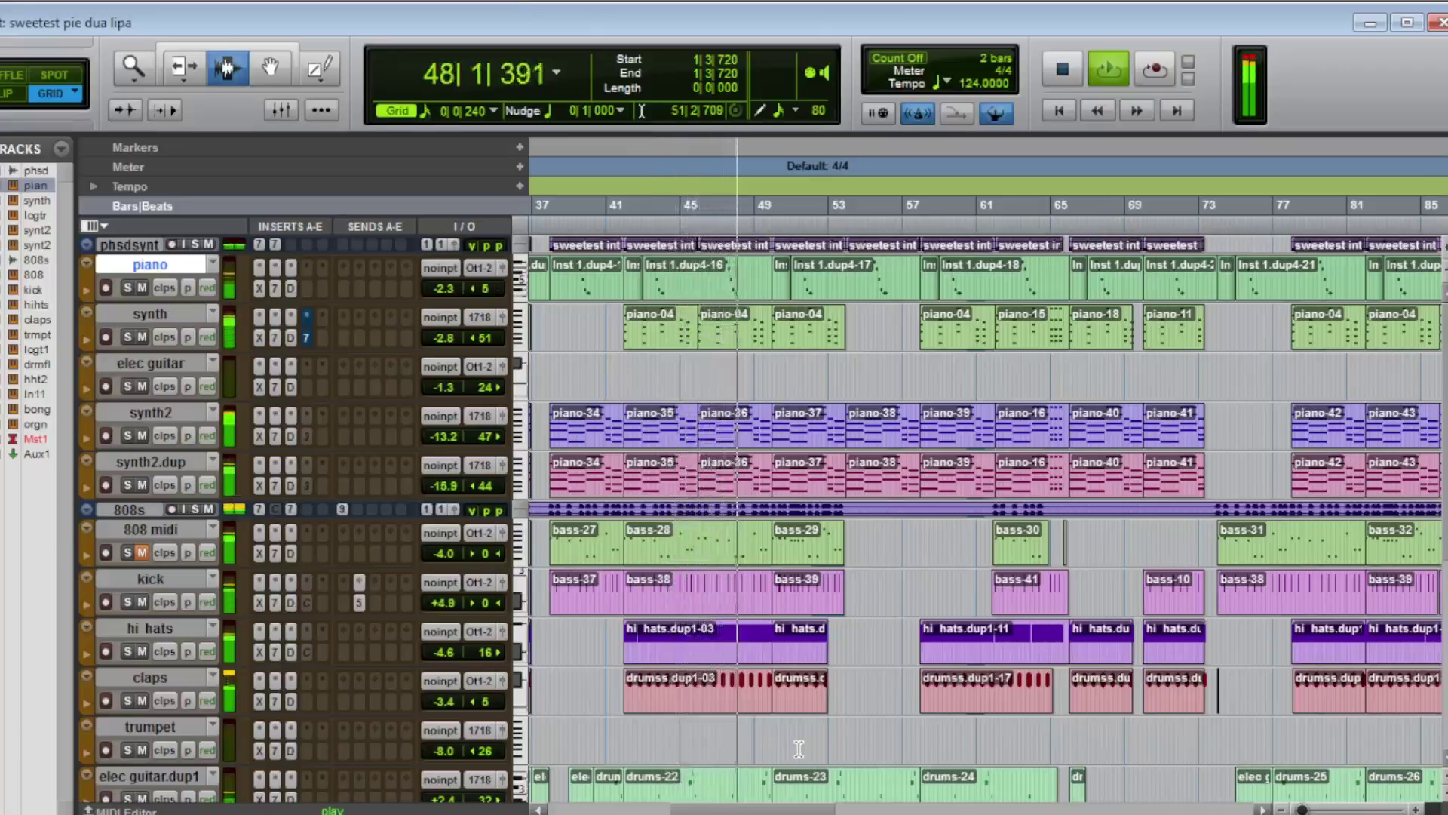
scroll(798, 748, down, 1)
scroll(762, 472, down, 2)
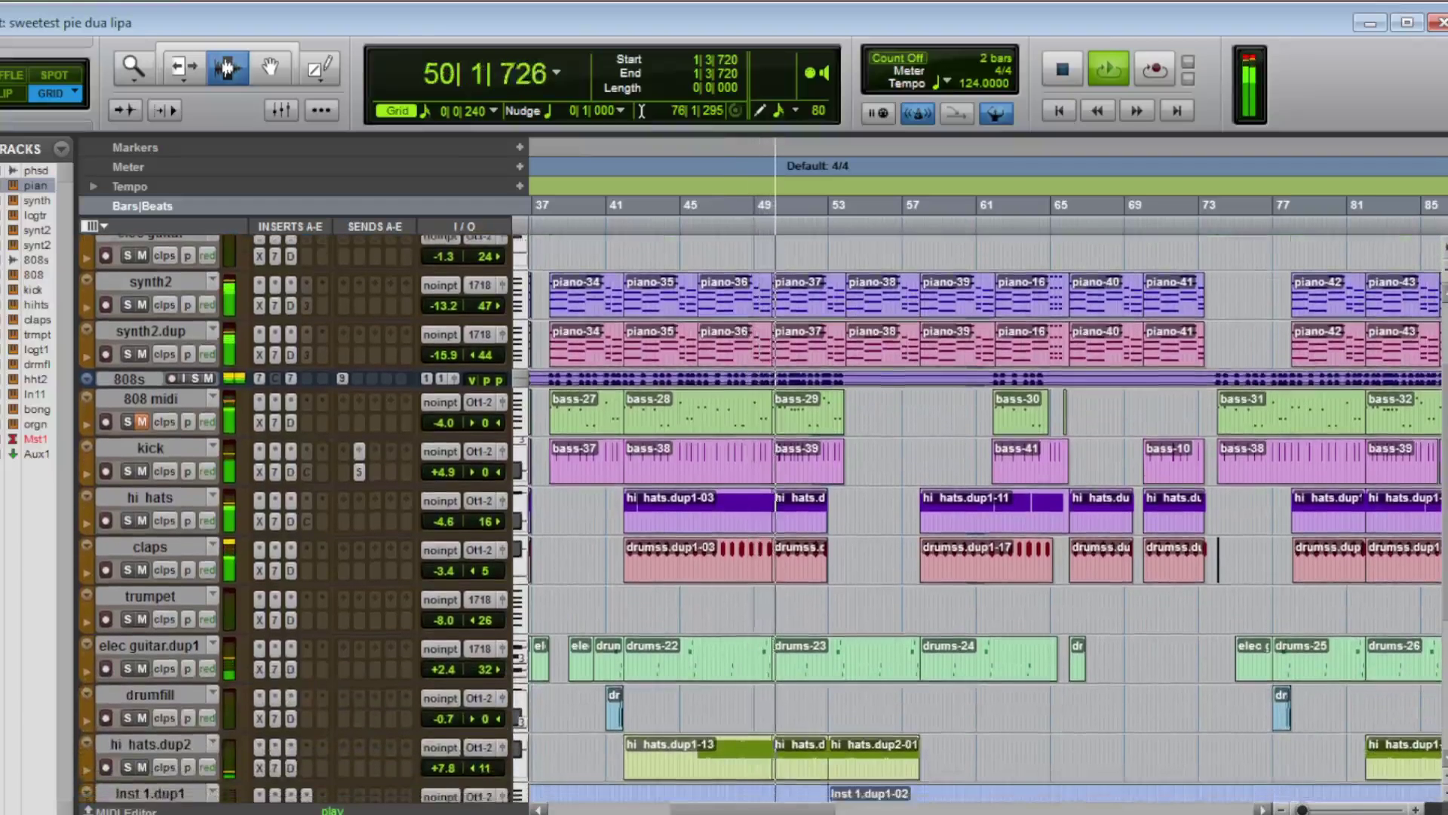
scroll(763, 471, down, 1)
scroll(762, 471, down, 1)
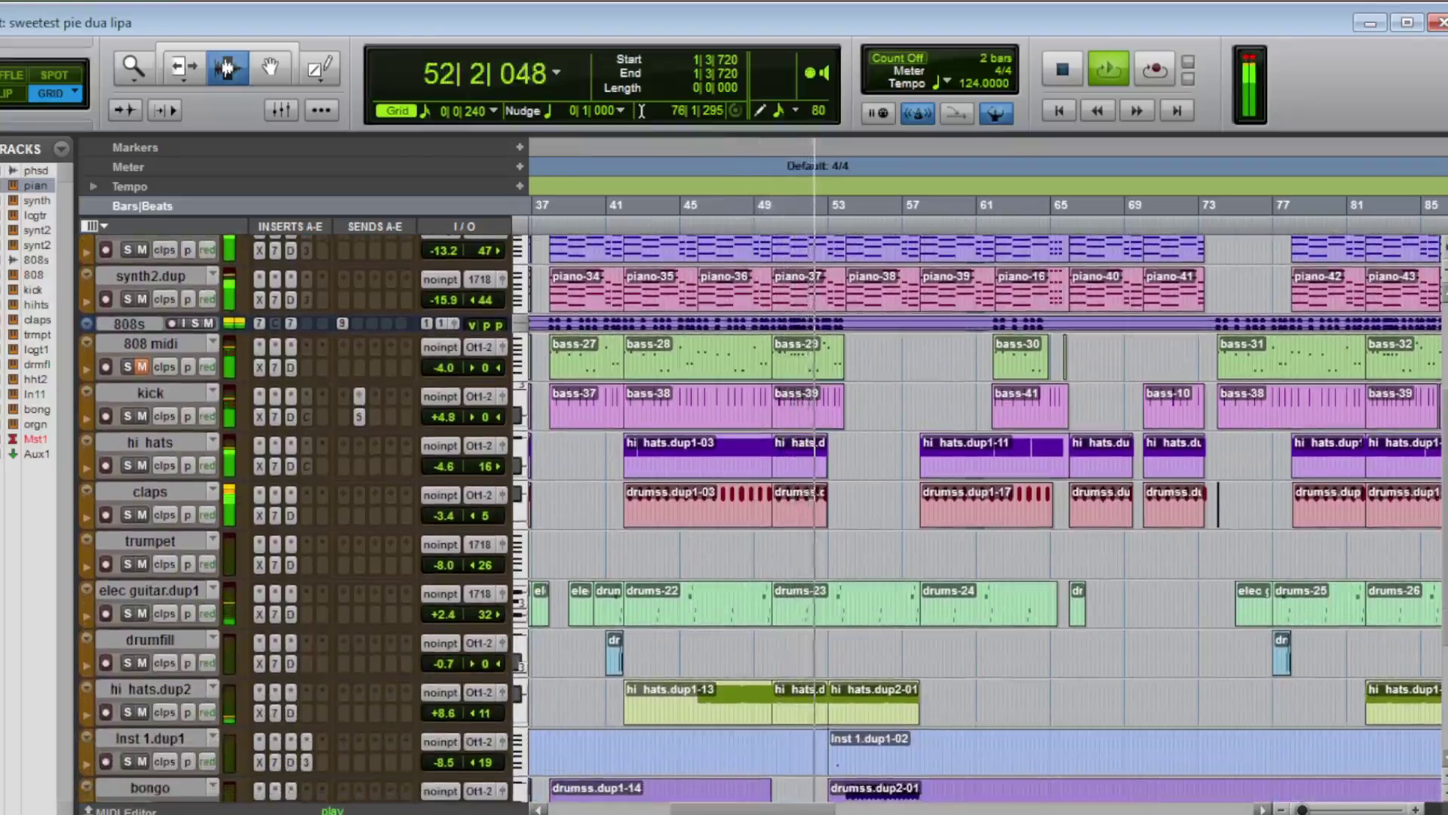
scroll(763, 472, down, 1)
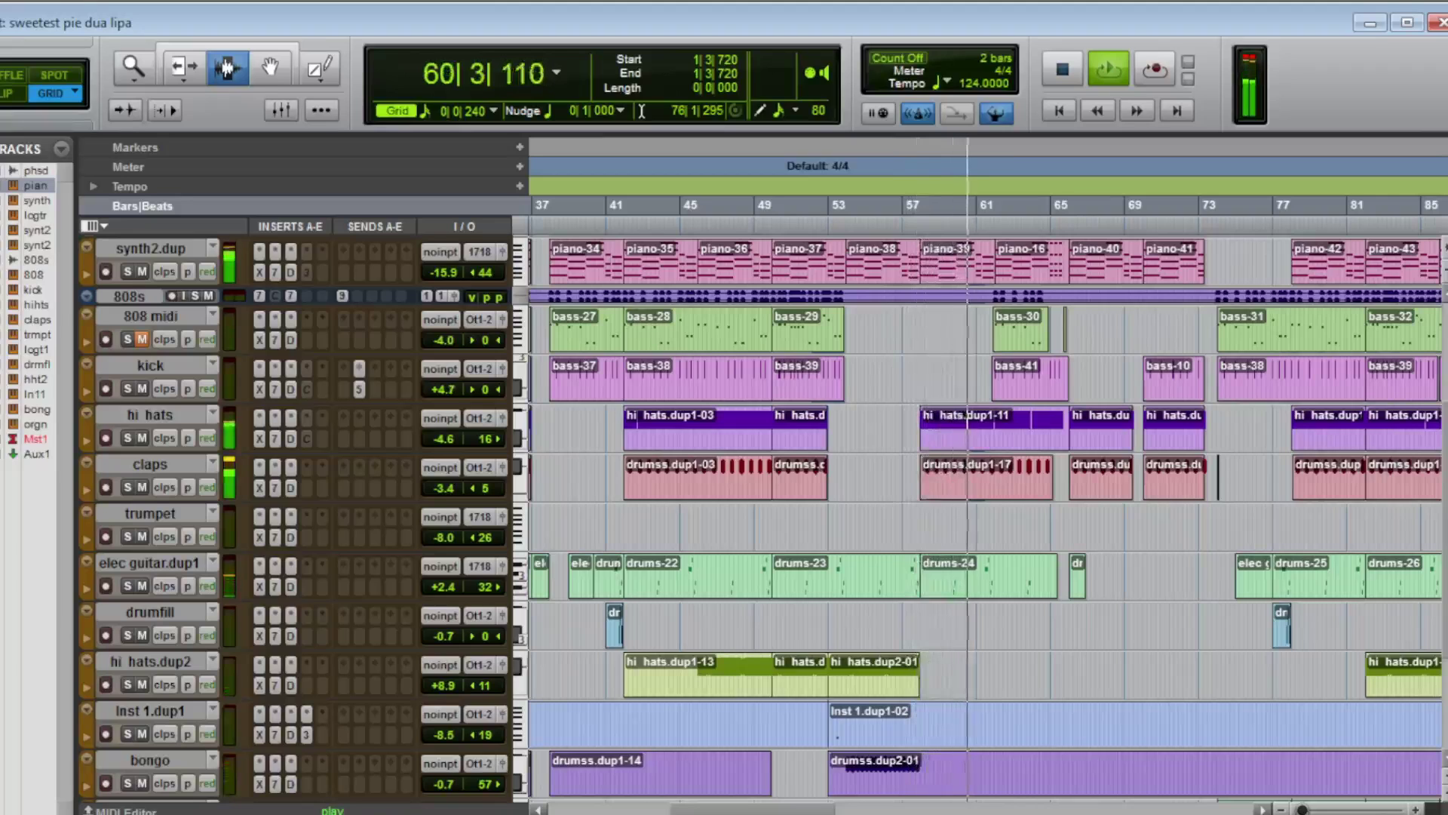
drag(823, 811, 905, 811)
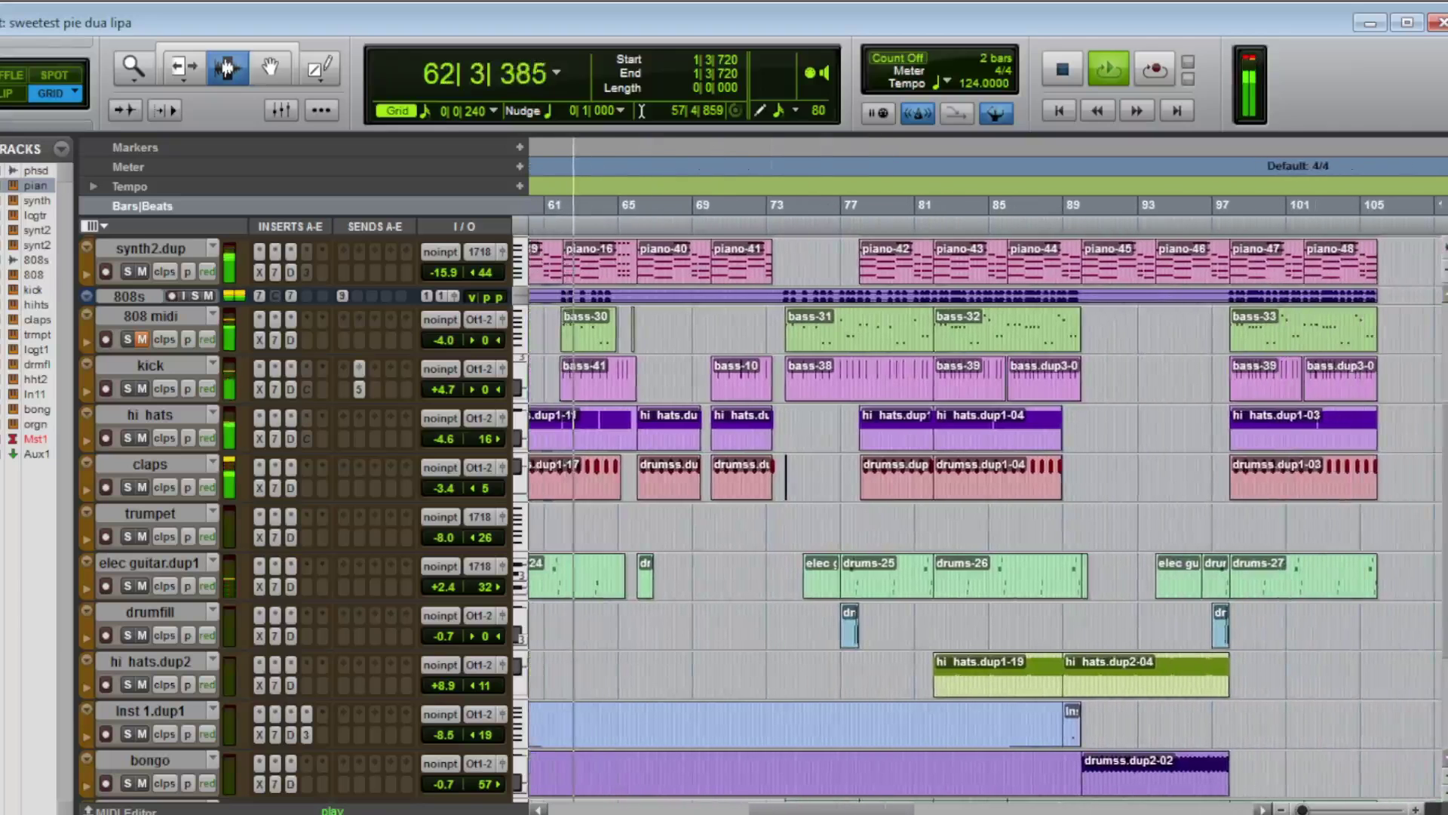